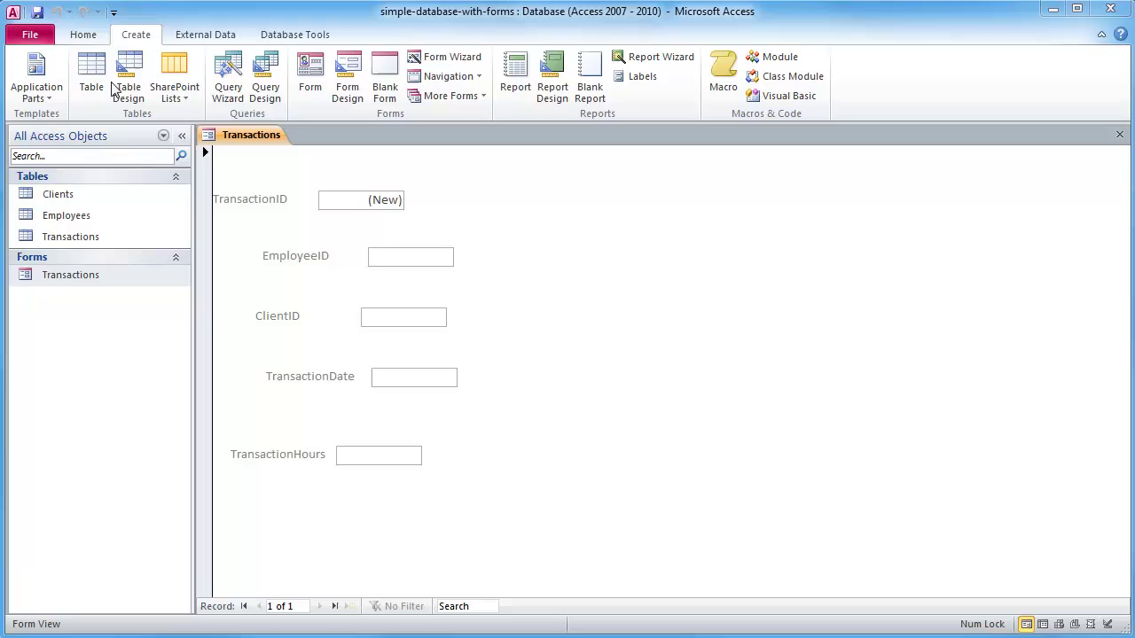
# Step: Open the Transactions form in Design View and look over its arranging, formatting and design tools
pyautogui.click(83, 36)
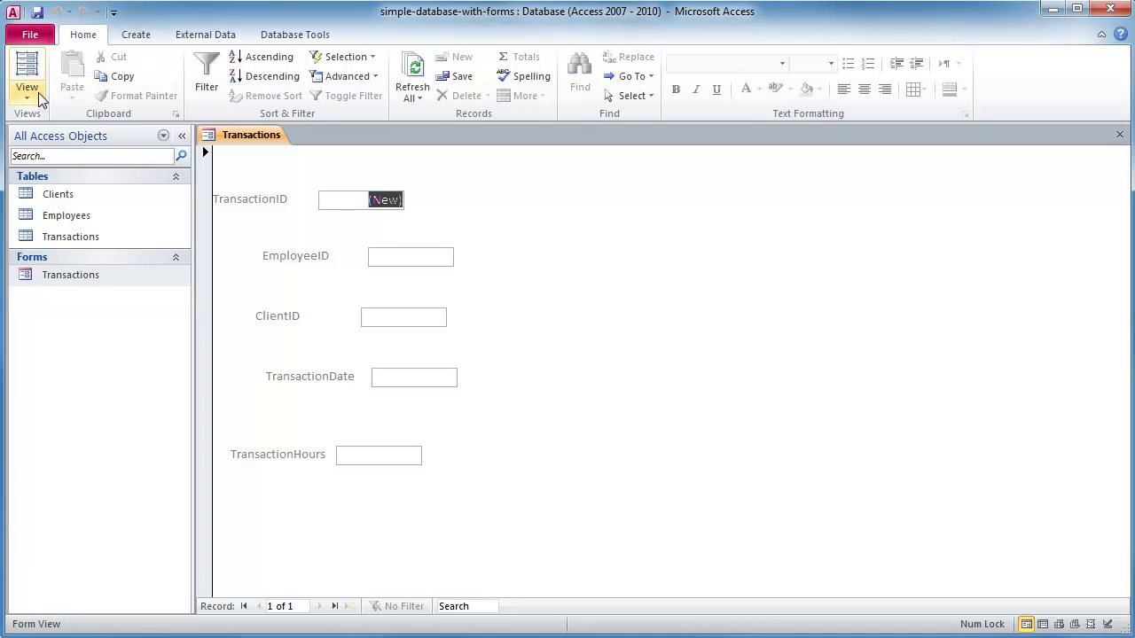
pyautogui.click(26, 92)
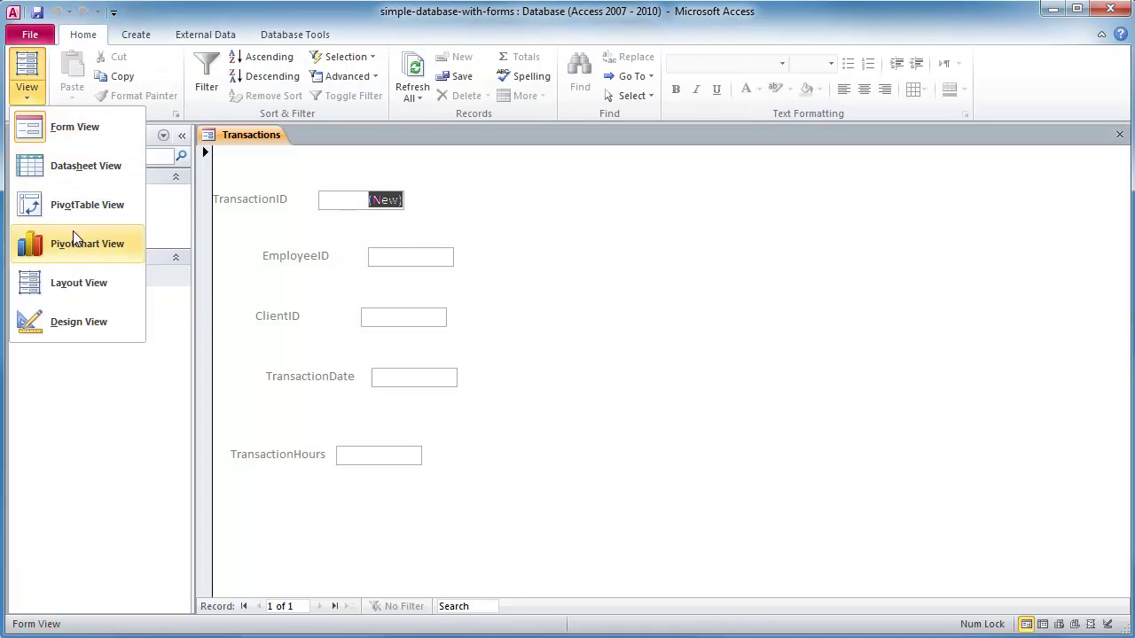
pyautogui.click(79, 323)
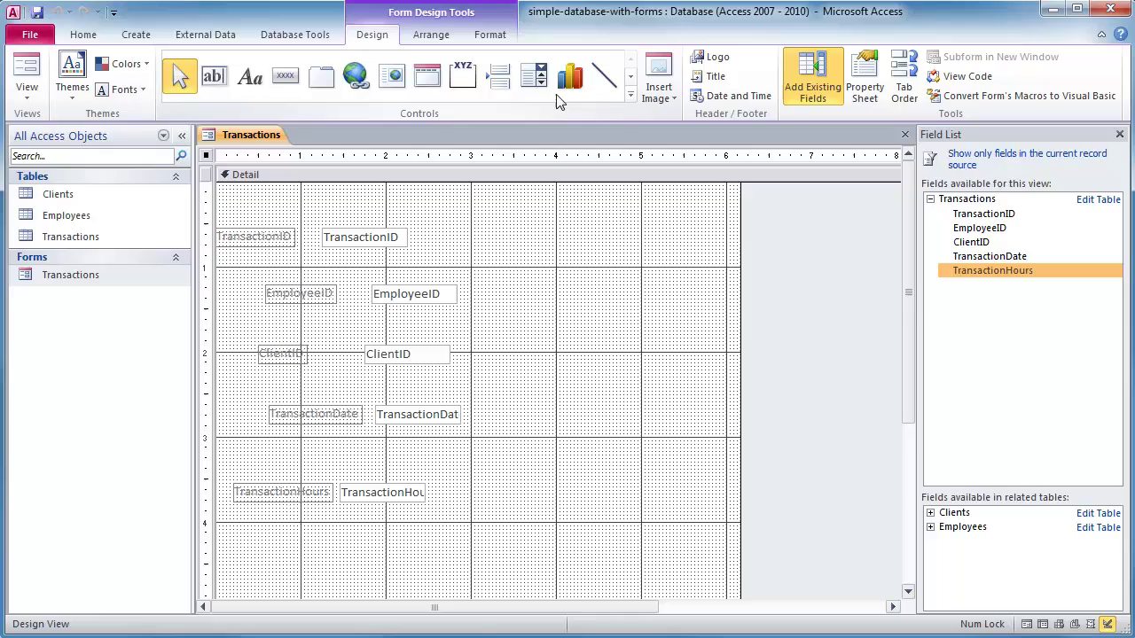
pyautogui.click(441, 39)
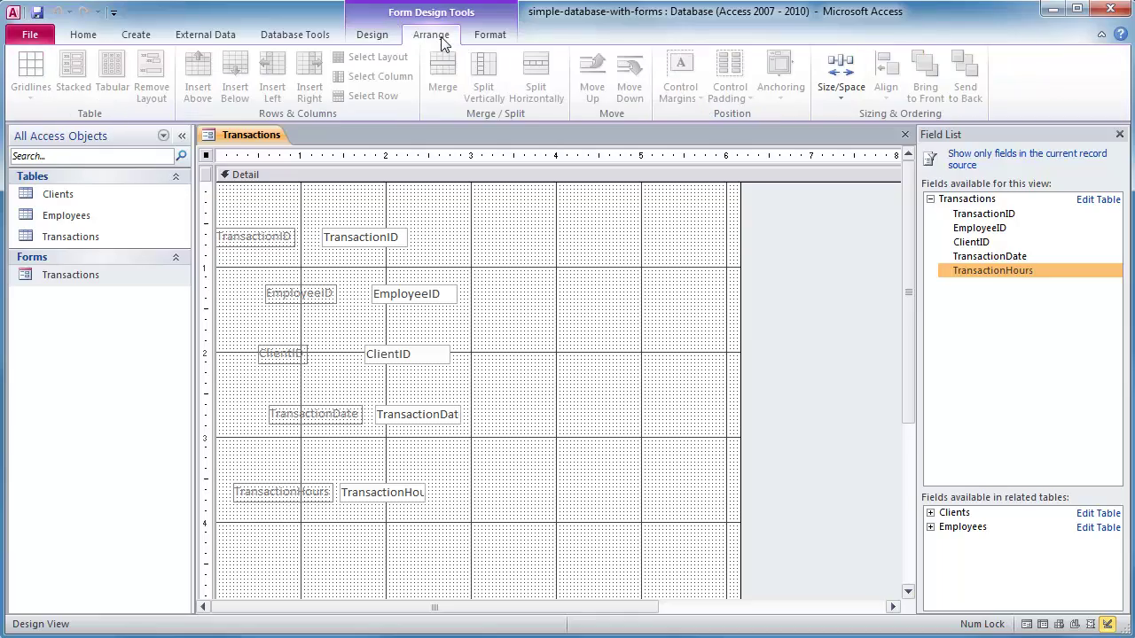
pyautogui.click(493, 40)
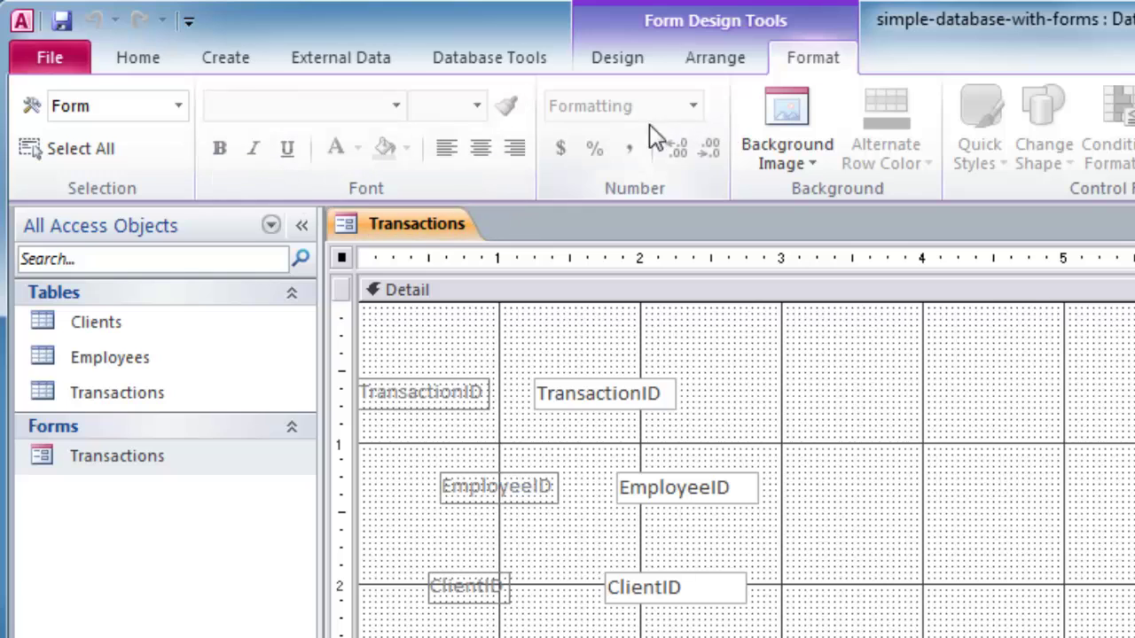
pyautogui.click(620, 62)
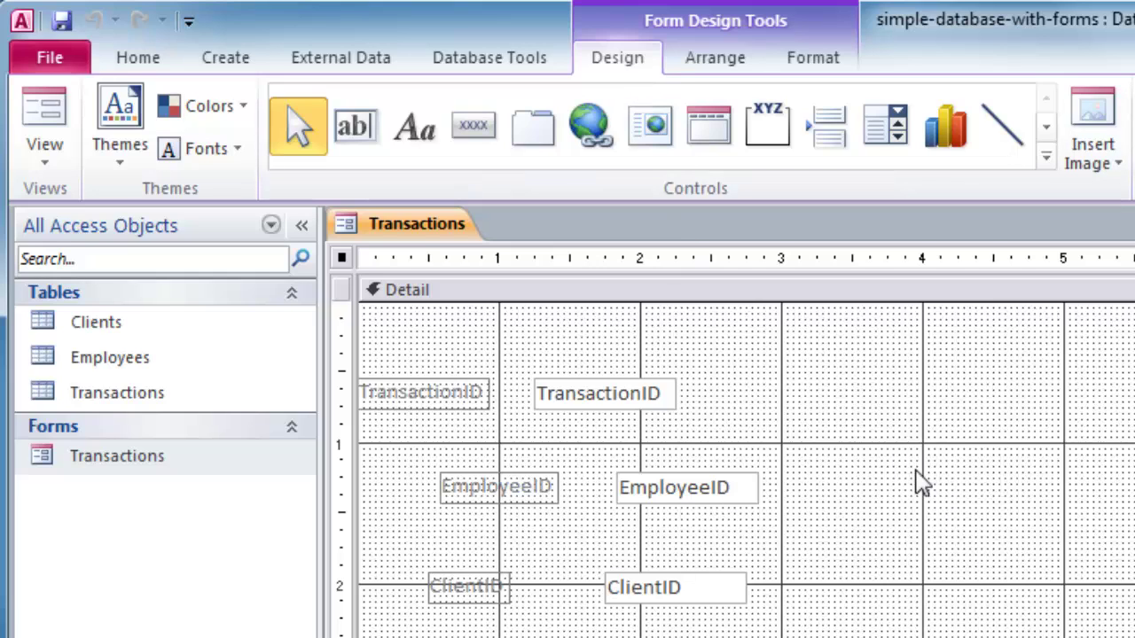
# Step: Arrange the labels and text boxes of TransactionID, EmployeeID and ClientID together in a stacked layout
pyautogui.click(984, 524)
pyautogui.moveTo(825, 359); pyautogui.dragTo(1016, 570)
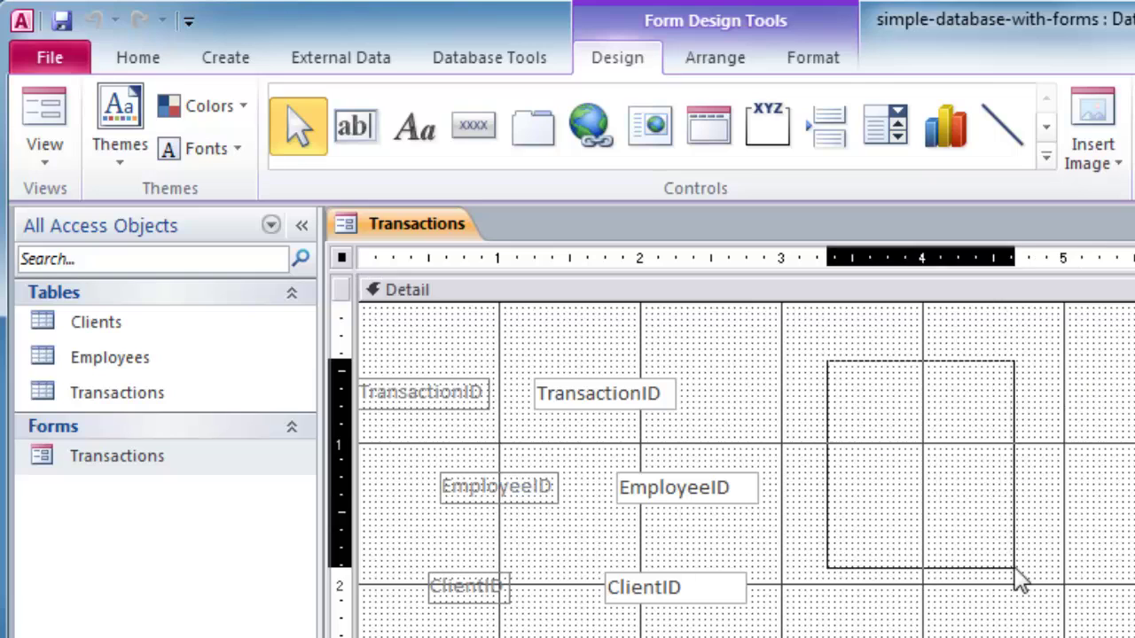
pyautogui.moveTo(935, 359); pyautogui.dragTo(328, 633)
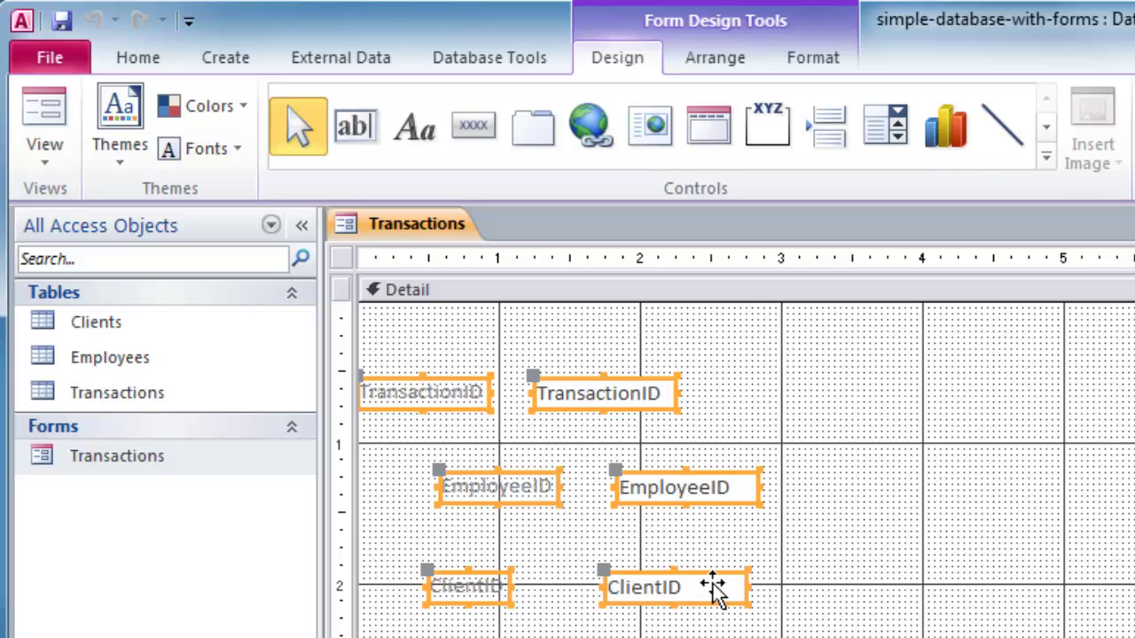
pyautogui.click(711, 69)
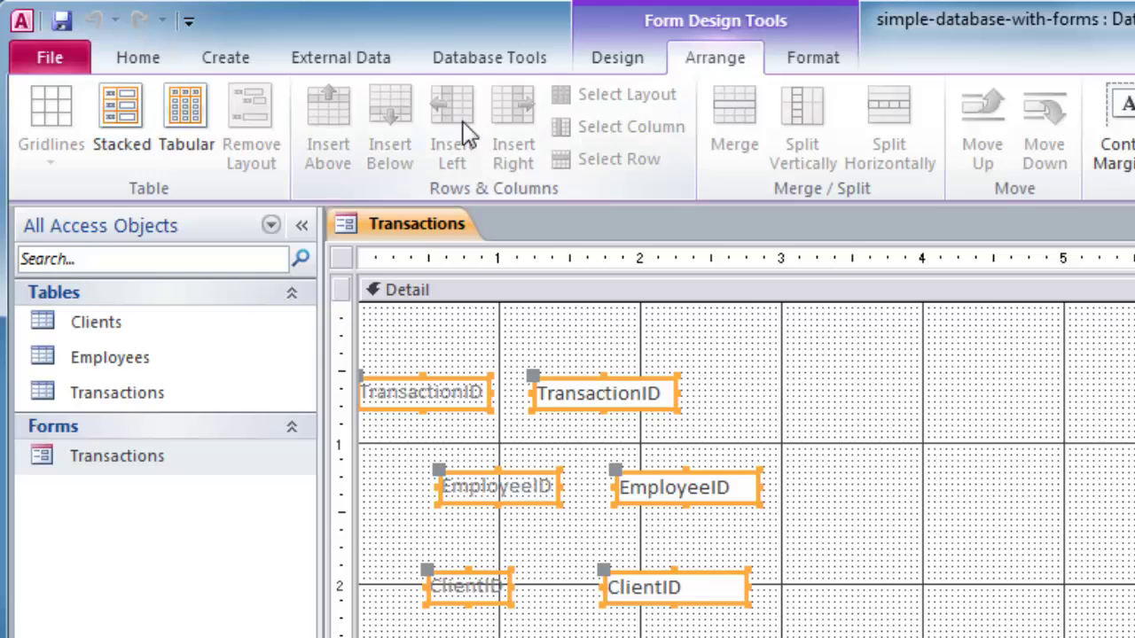
pyautogui.click(127, 113)
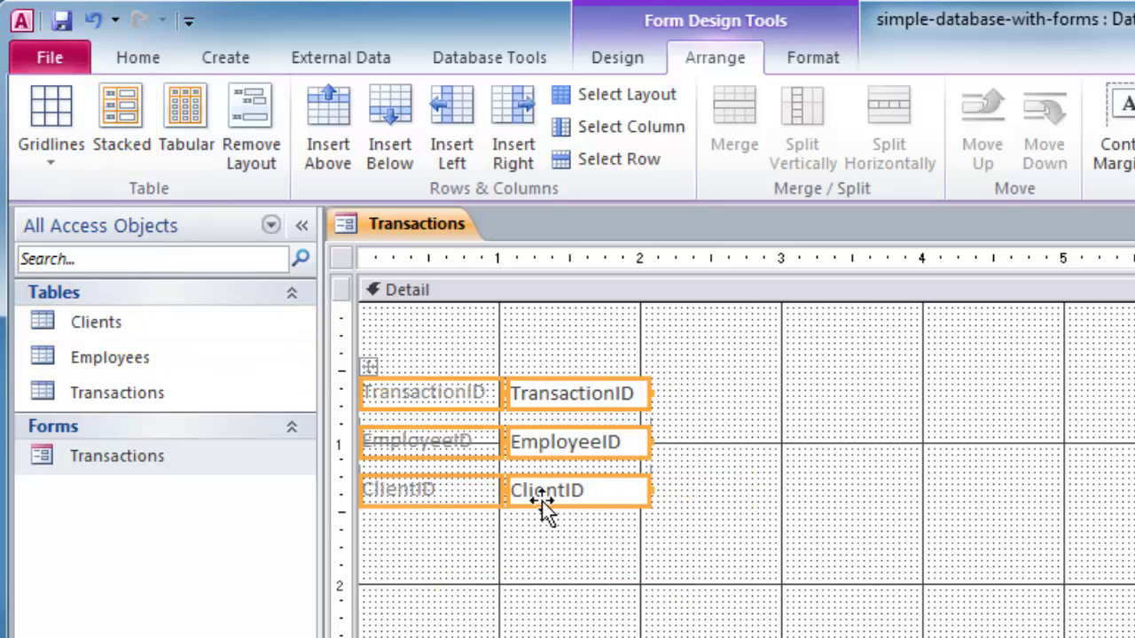
# Step: Undo the stacked layout of the three fields and reapply it to the same labels and text boxes
pyautogui.hotkey('ctrl', 'z')
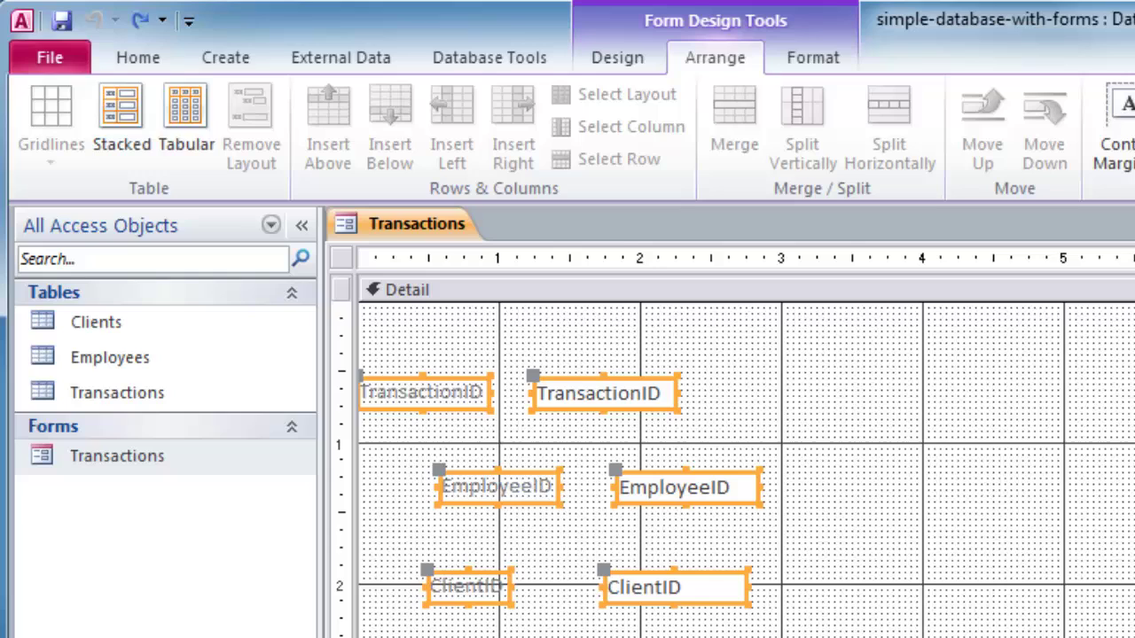
pyautogui.hotkey('ctrl', 'y')
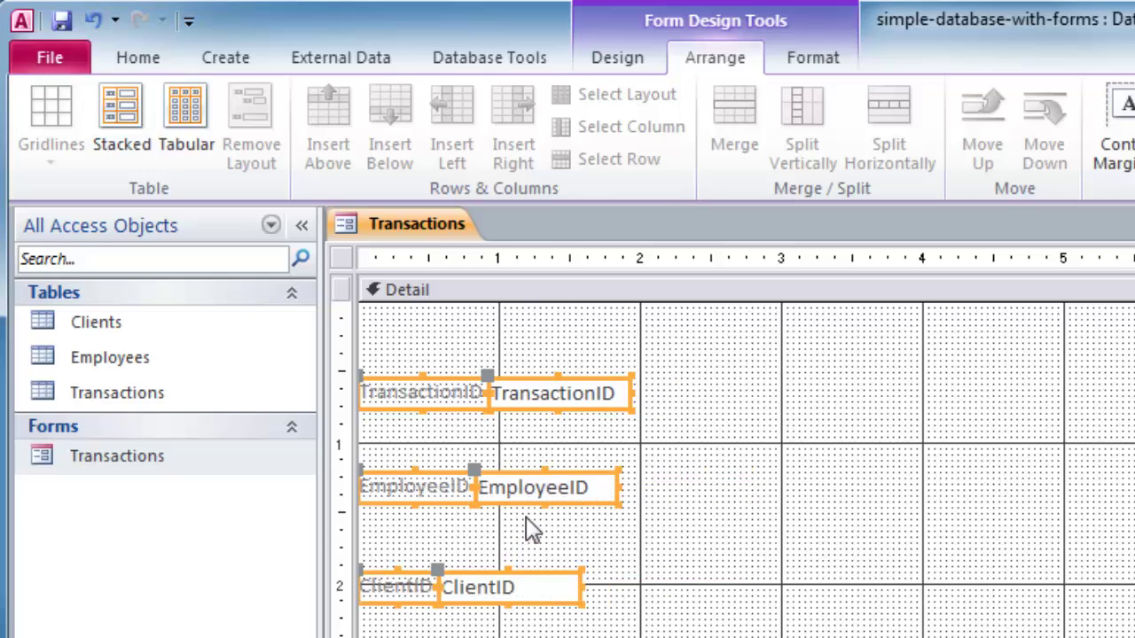
pyautogui.hotkey('ctrl', 'z')
pyautogui.click(121, 102)
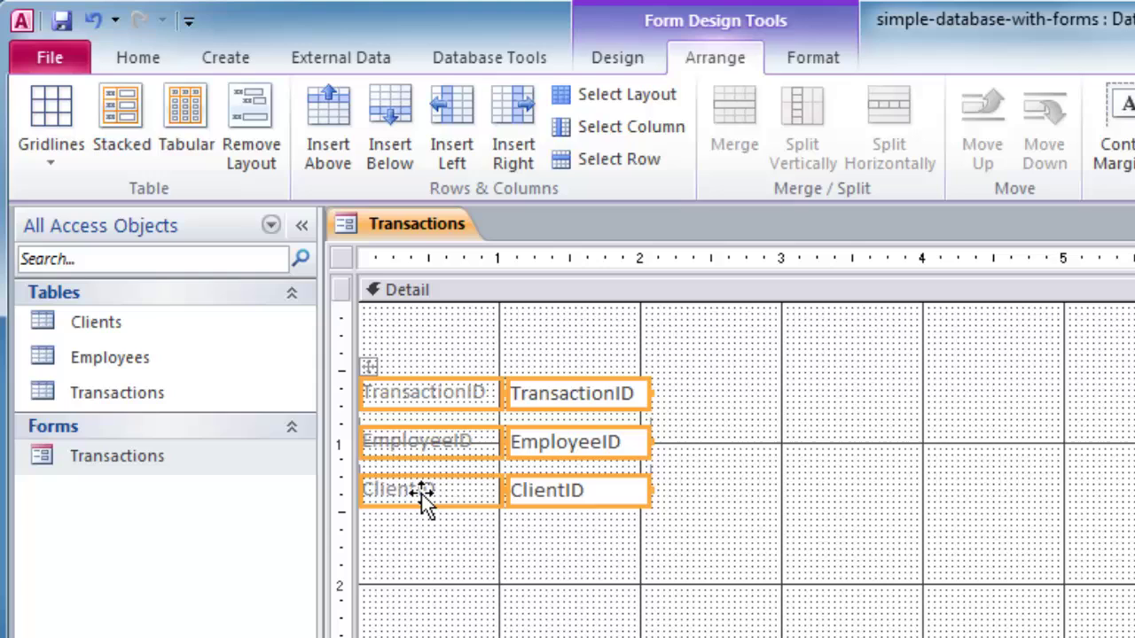
pyautogui.click(712, 514)
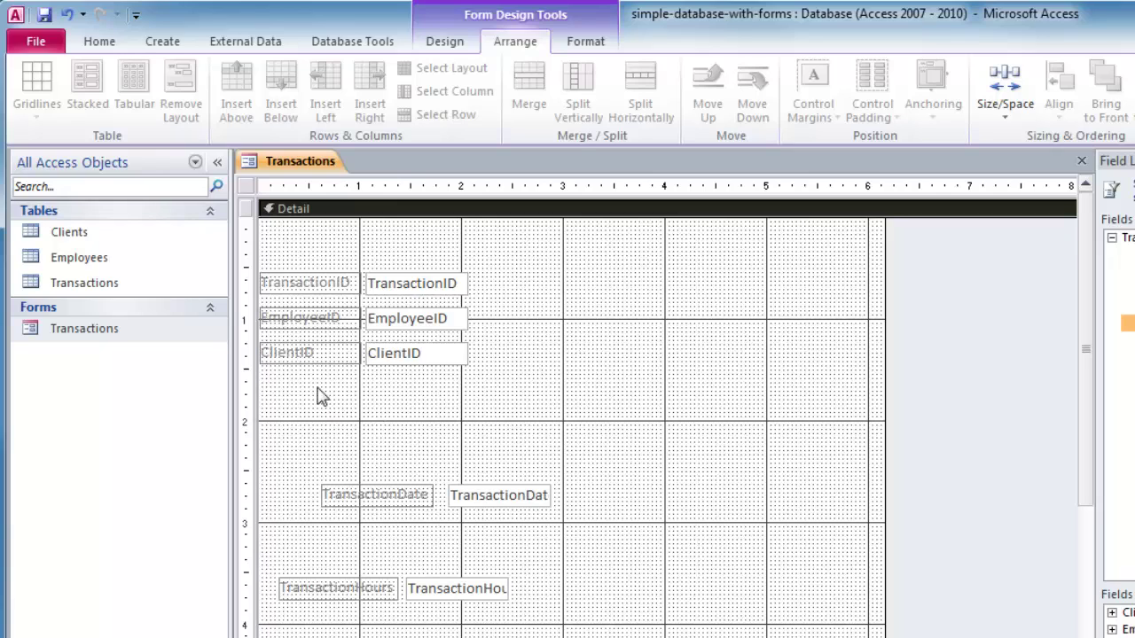
# Step: Examine the form's labels and text boxes one by one, in the stacked layout and among the loose transaction fields
pyautogui.click(298, 354)
pyautogui.click(296, 319)
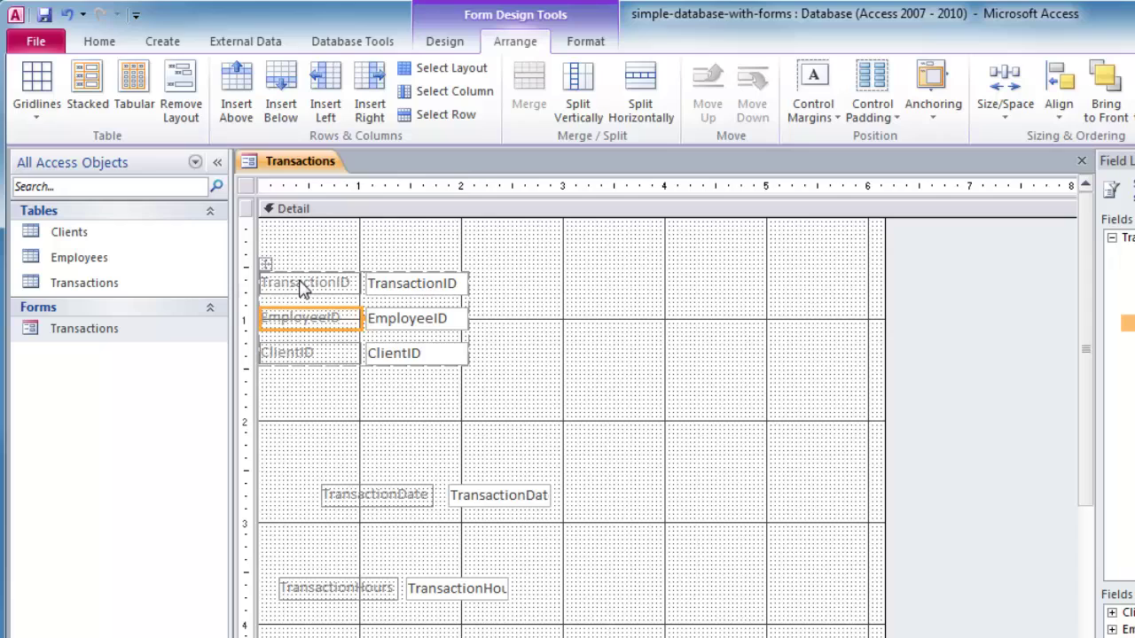
pyautogui.click(302, 282)
pyautogui.click(413, 285)
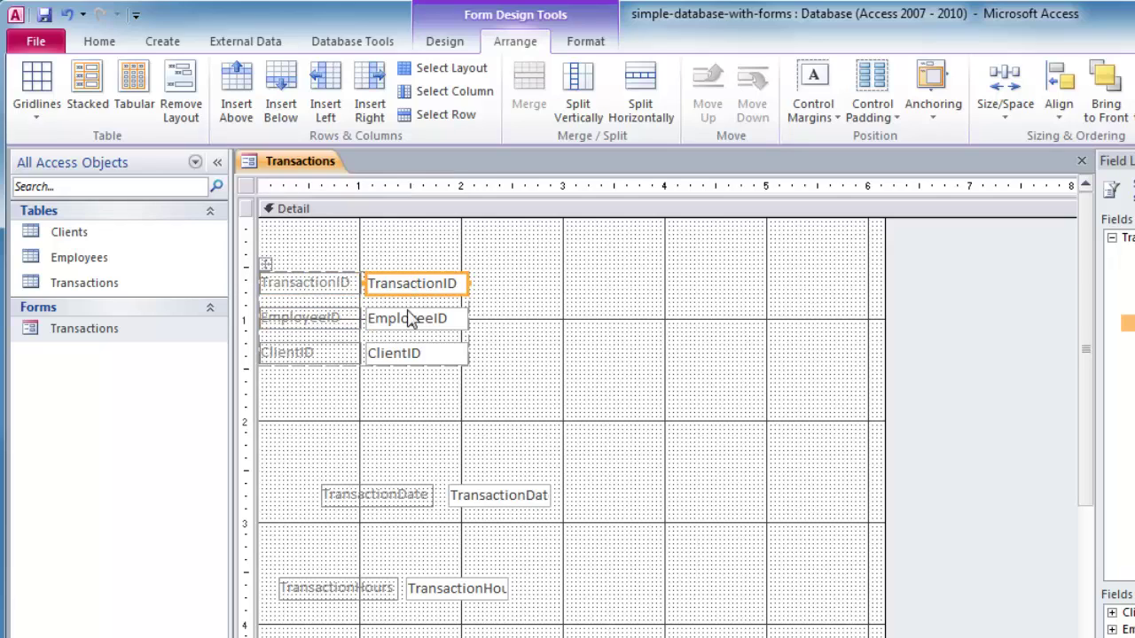
pyautogui.click(411, 319)
pyautogui.click(406, 364)
pyautogui.click(484, 500)
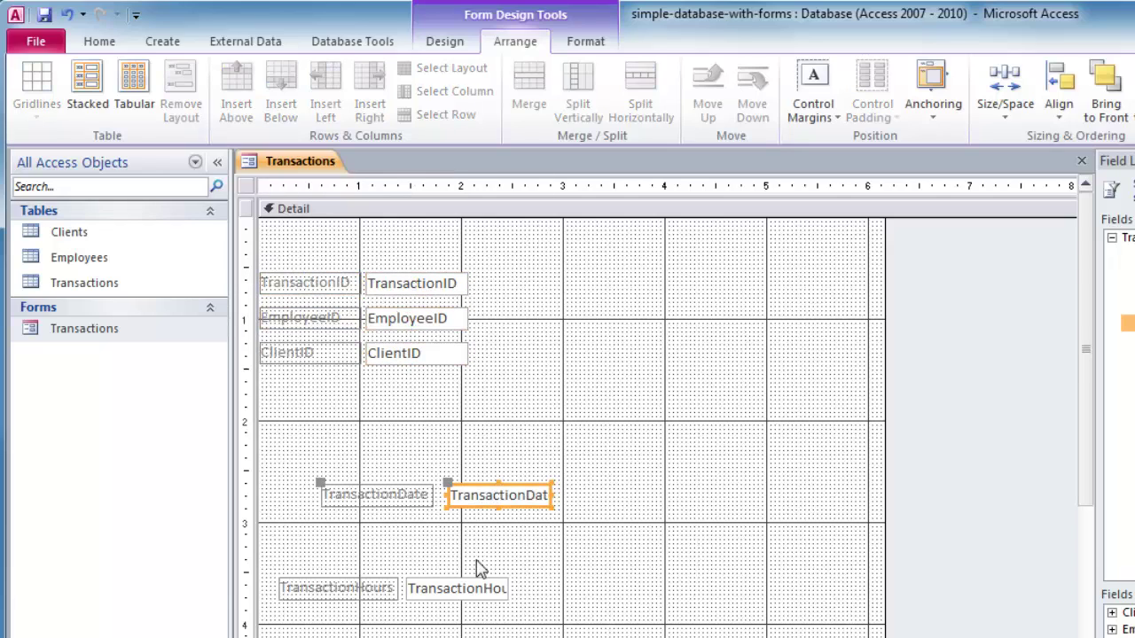
pyautogui.click(468, 589)
pyautogui.click(498, 499)
# Step: Change the TransactionID label's text to TransacasfdasdfasdtionID and display the form in Form View
pyautogui.click(322, 281)
pyautogui.click(322, 282)
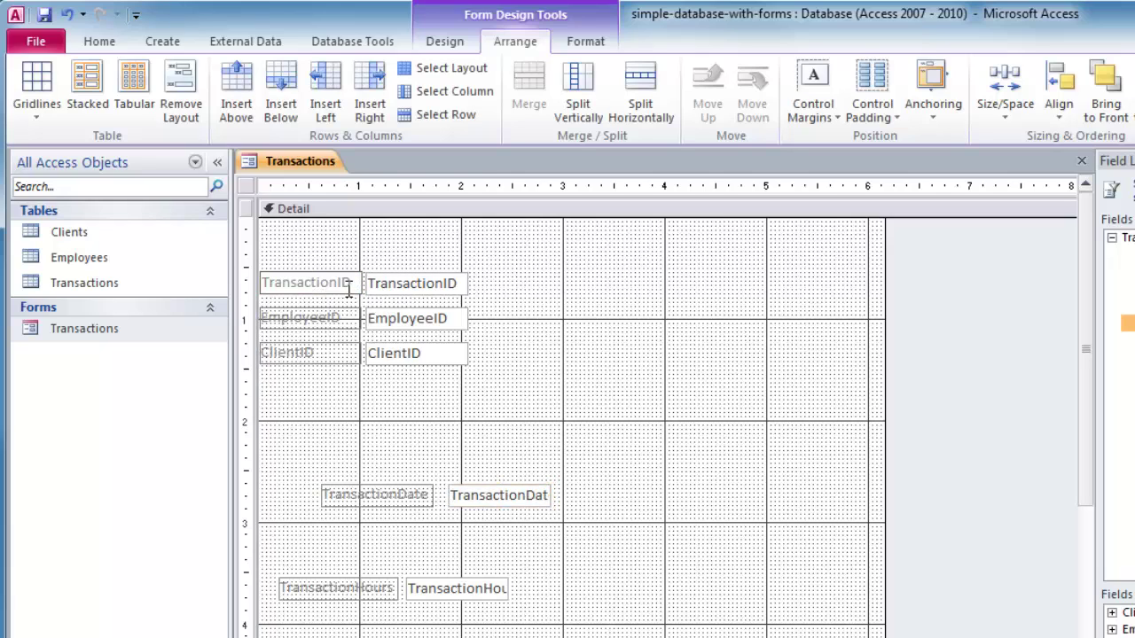
pyautogui.write('asfdasdfasd')
pyautogui.click(552, 311)
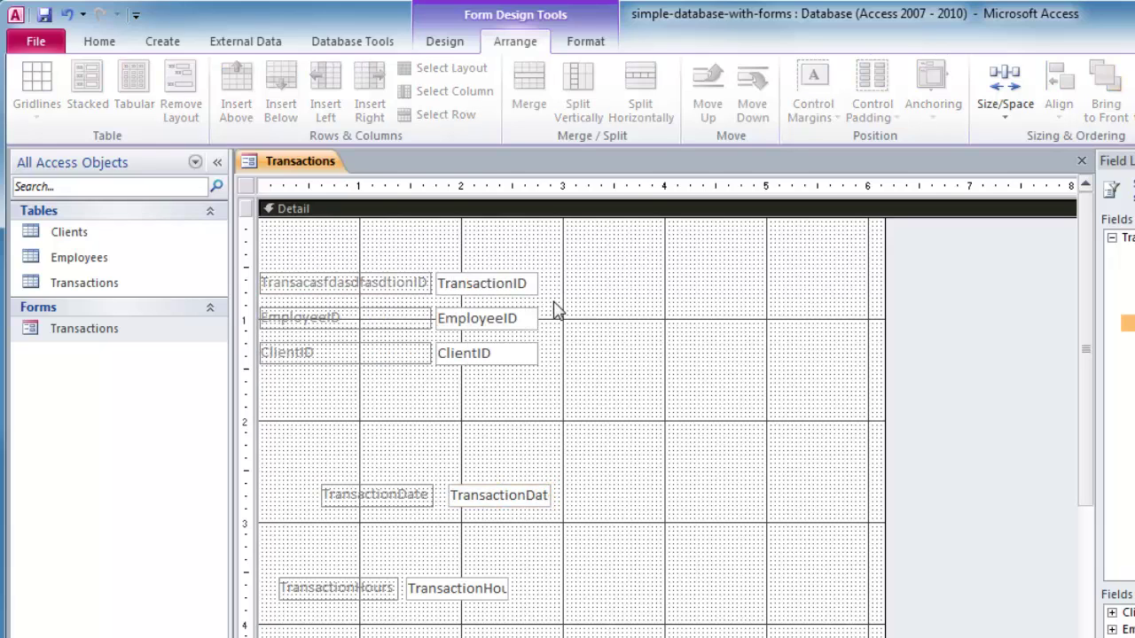
pyautogui.click(99, 40)
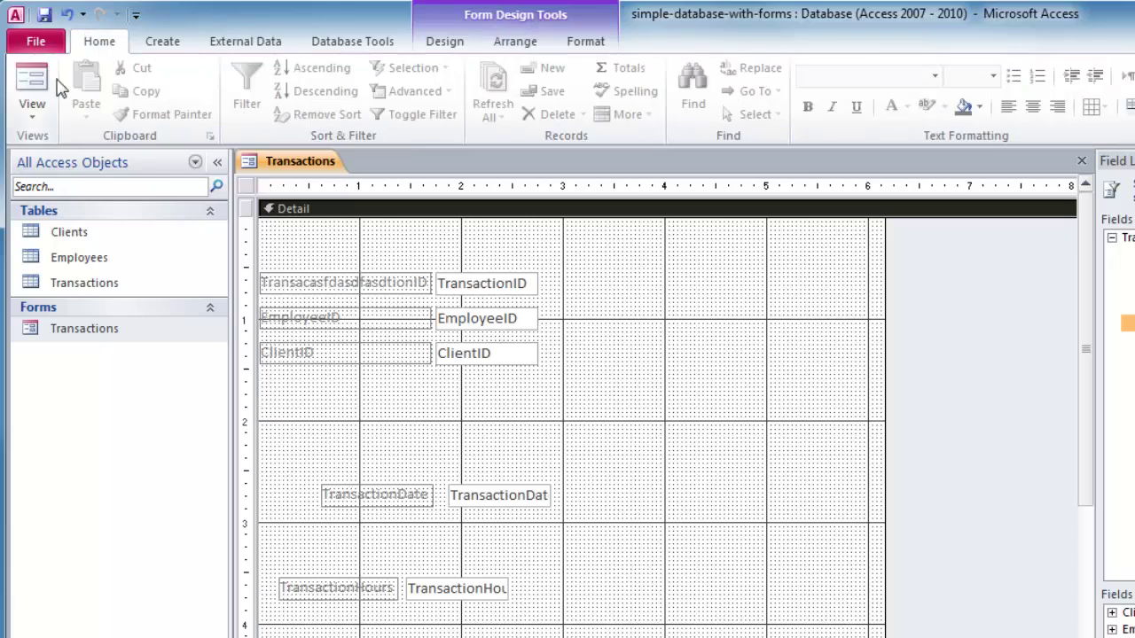
pyautogui.click(36, 84)
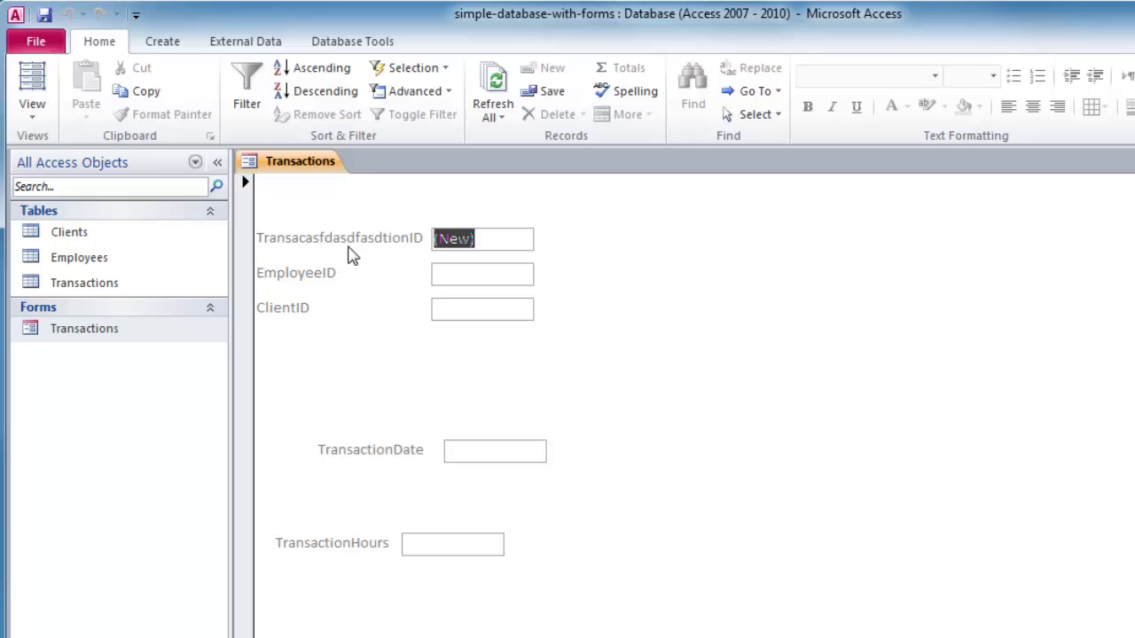
# Step: In Design View, insert fasdfasd into the field name inside the TransactionID text box and display the form in Form View
pyautogui.click(38, 111)
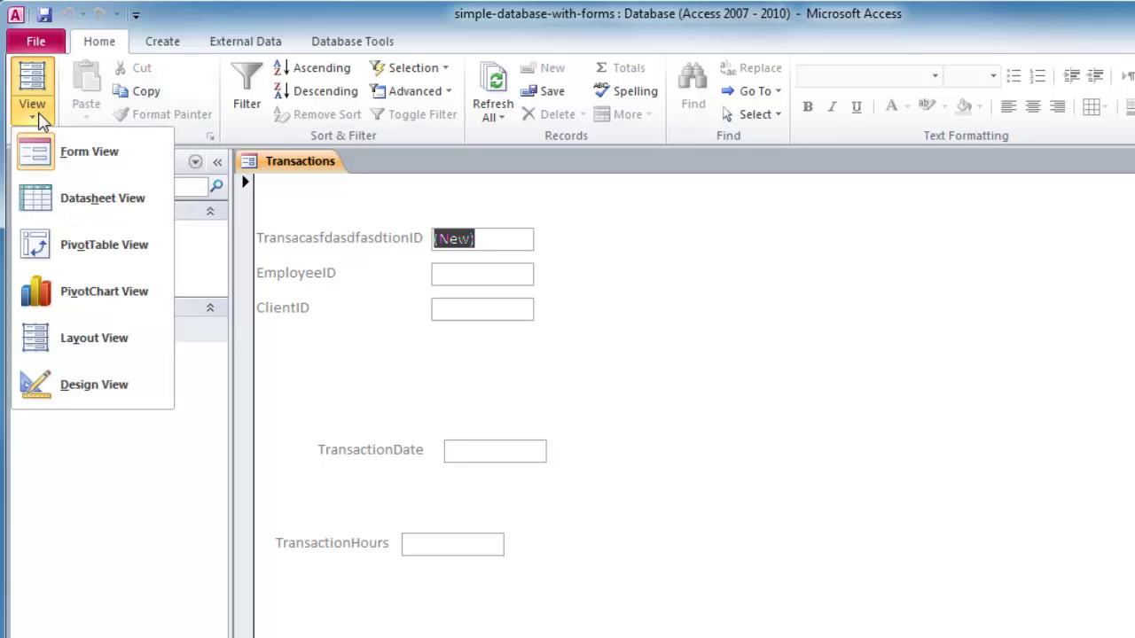
pyautogui.click(94, 384)
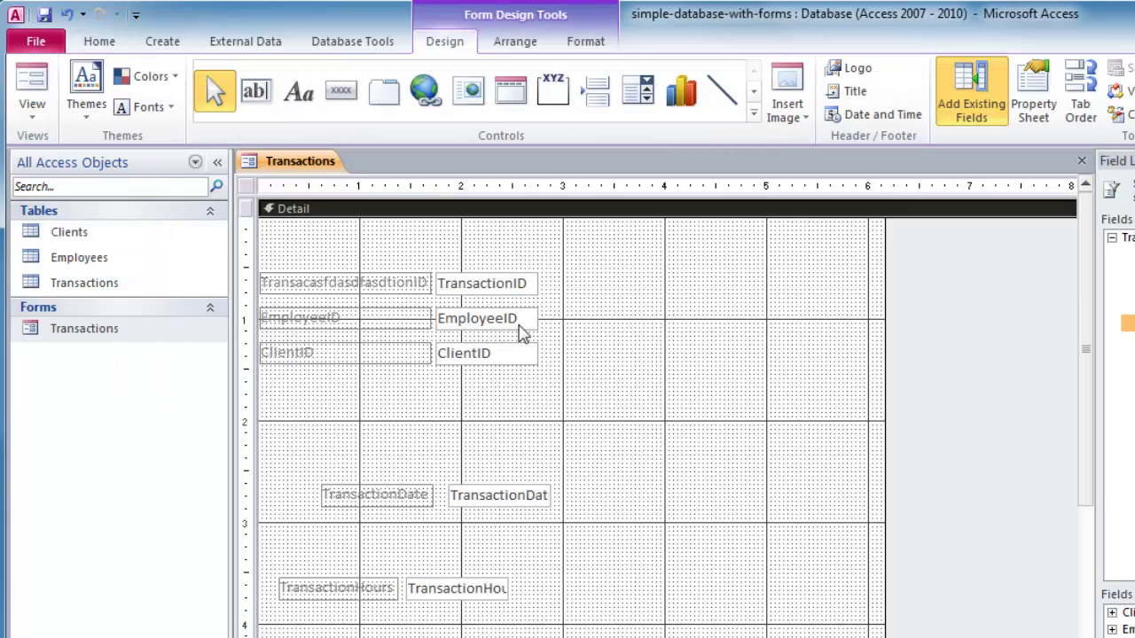
pyautogui.click(501, 286)
pyautogui.press('F4')
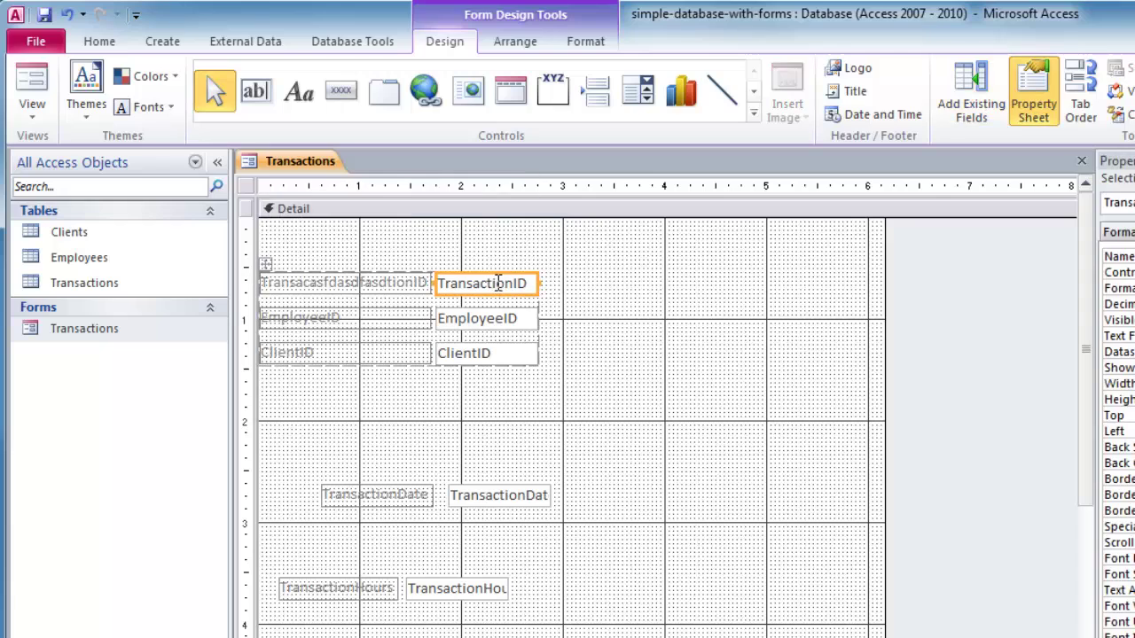
pyautogui.click(493, 283)
pyautogui.write('fasdfasdior')
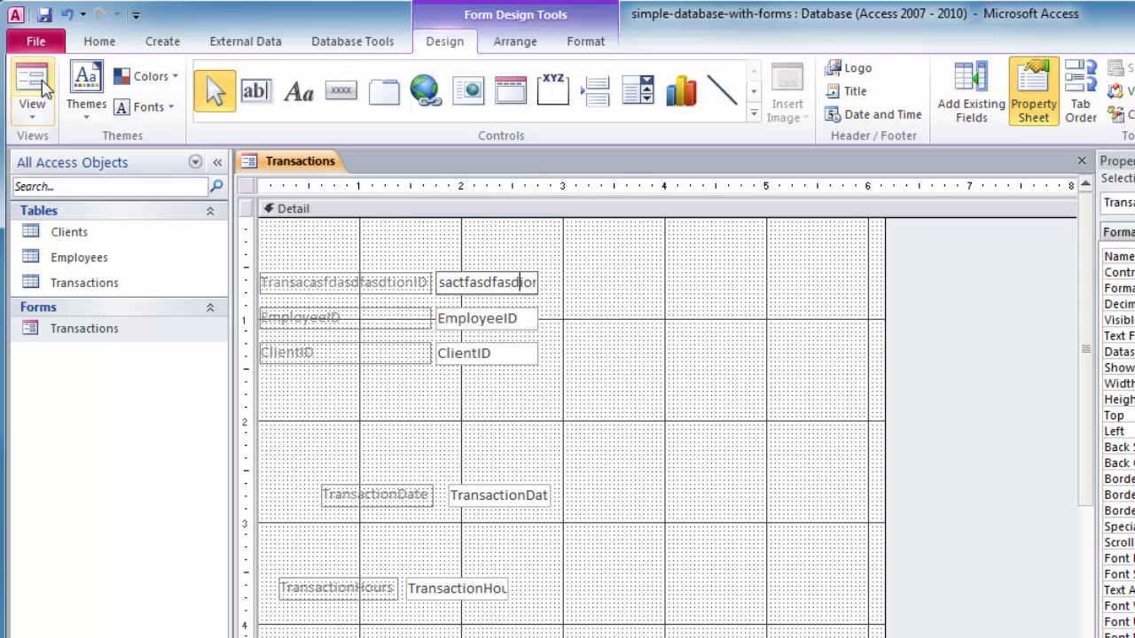
pyautogui.click(35, 84)
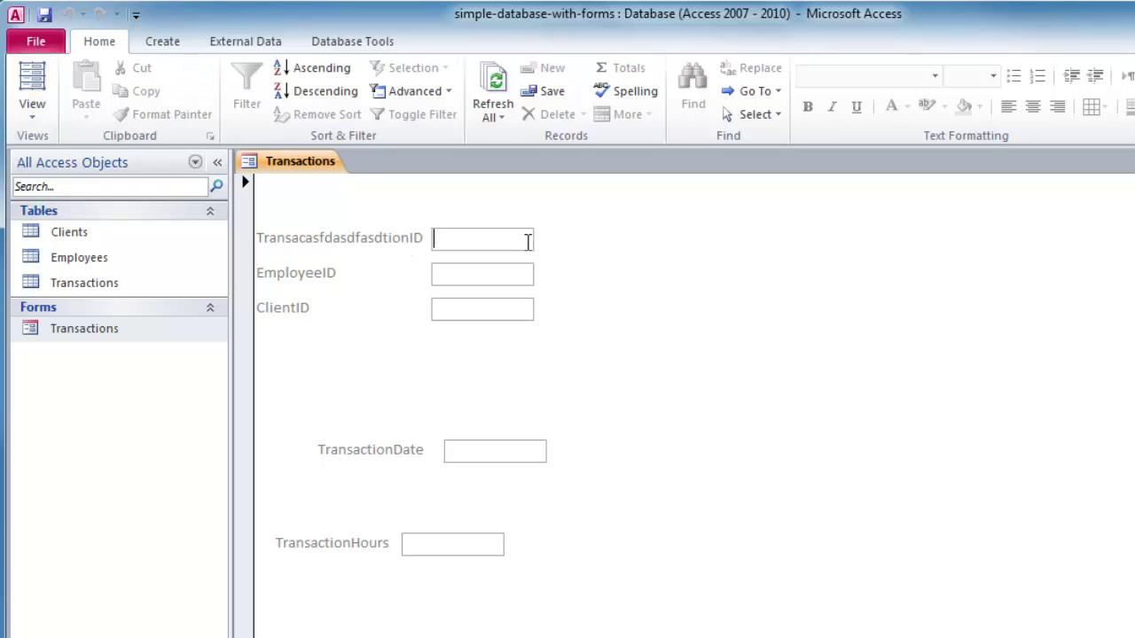
# Step: Enter fdsaf as the EmployeeID and try to switch the form out of Form View
pyautogui.press('Tab')
pyautogui.write('fdsaf')
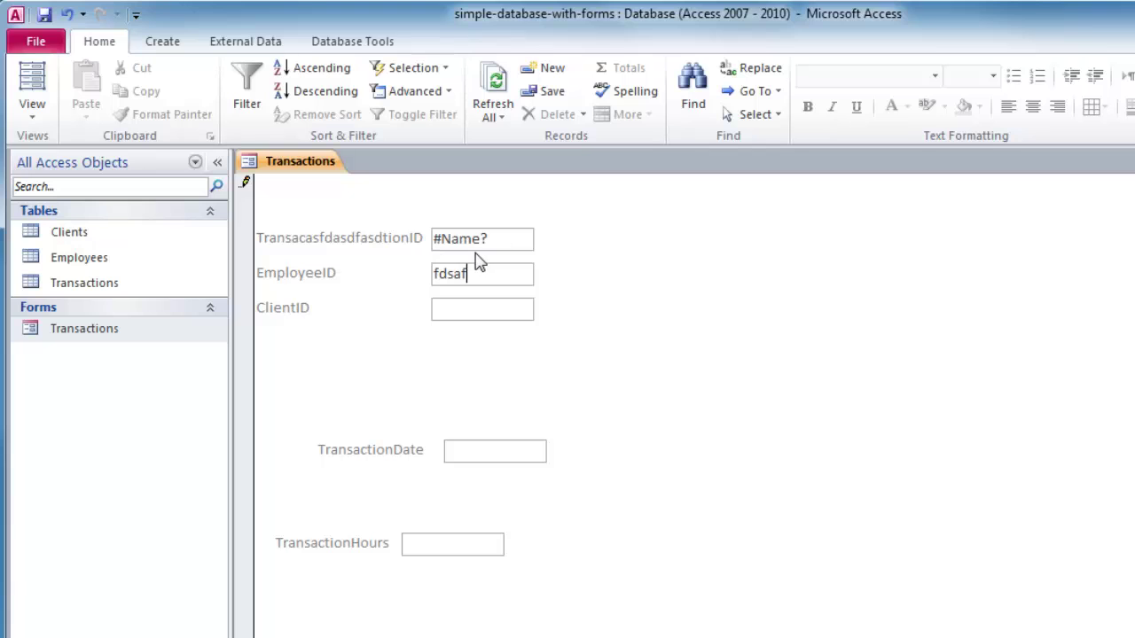
pyautogui.click(32, 81)
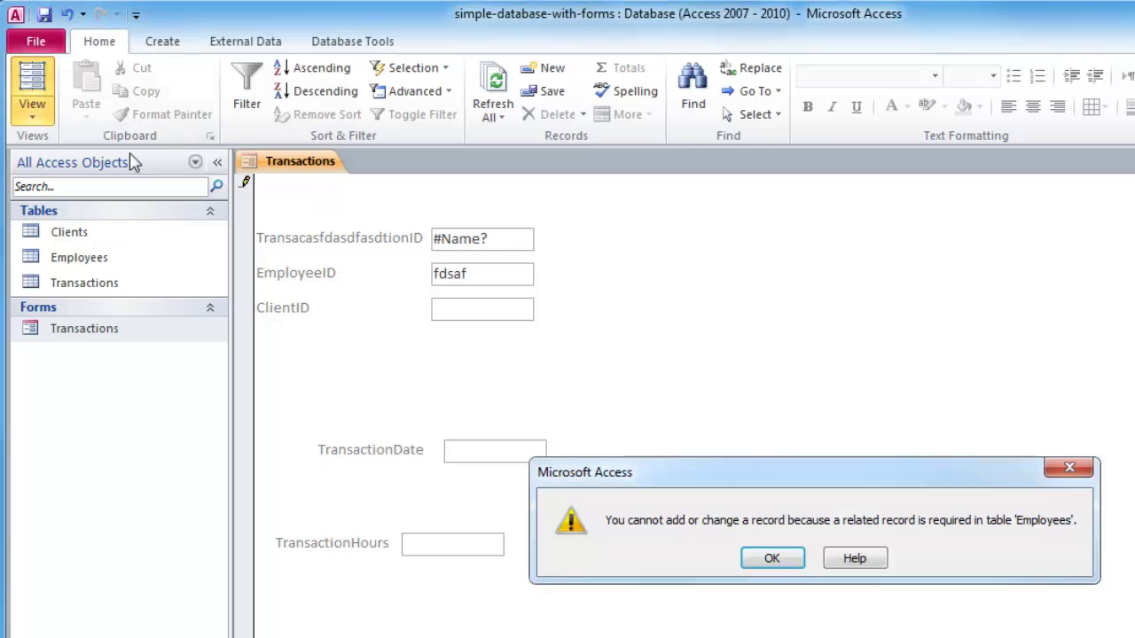
pyautogui.click(768, 560)
pyautogui.click(43, 121)
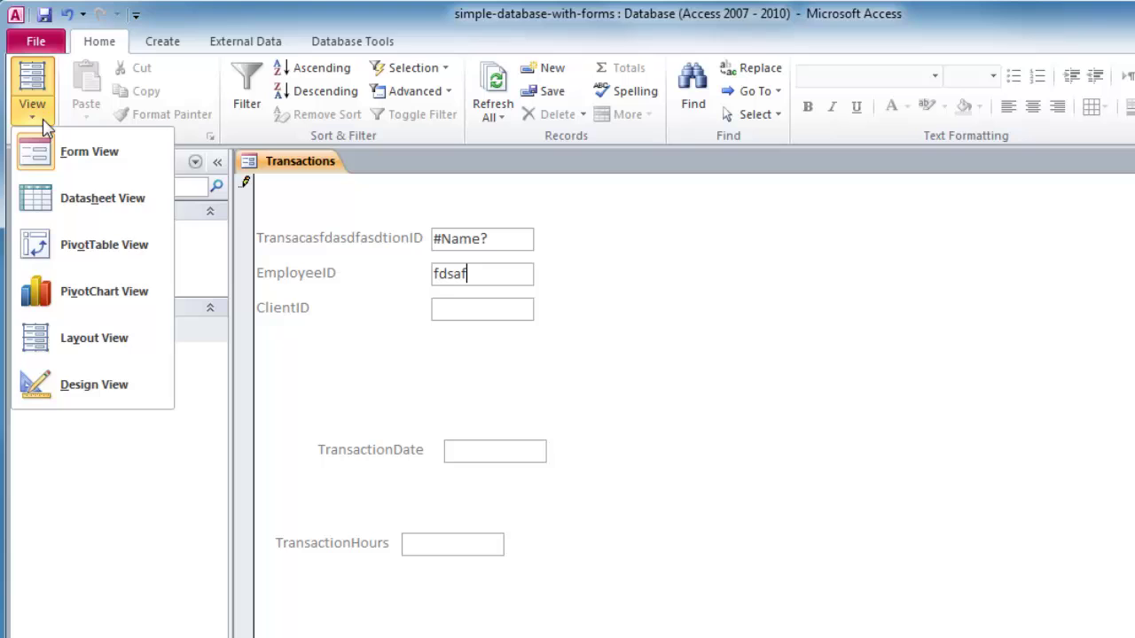
pyautogui.click(105, 355)
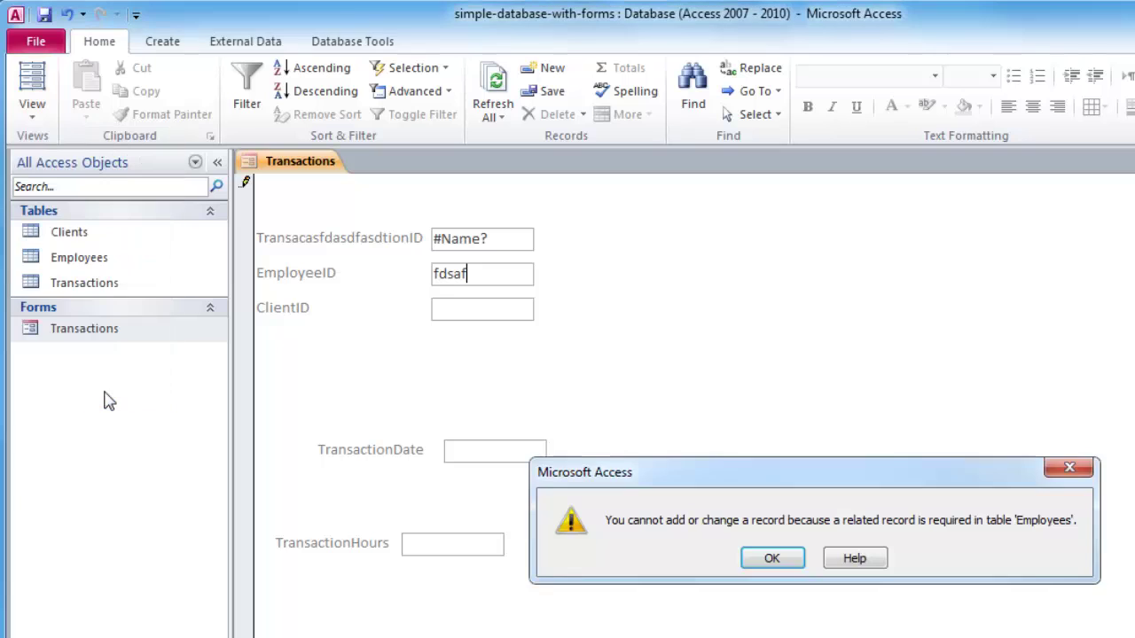
pyautogui.click(771, 560)
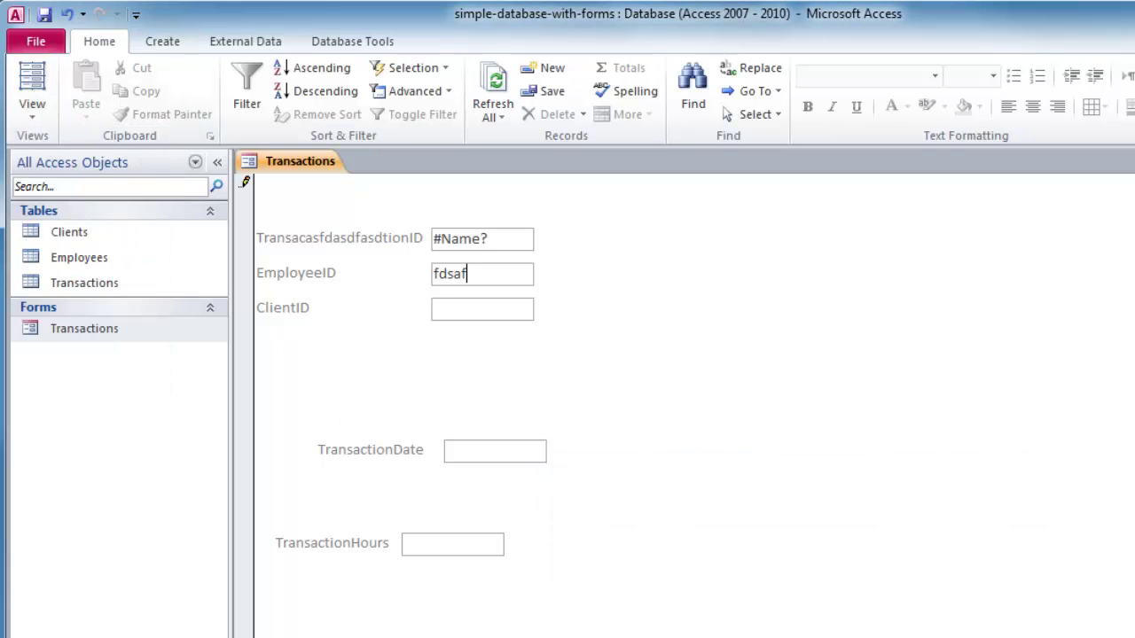
# Step: Clear the EmployeeID entry and return the form to Design View
pyautogui.click(458, 274)
pyautogui.moveTo(494, 278); pyautogui.dragTo(357, 275)
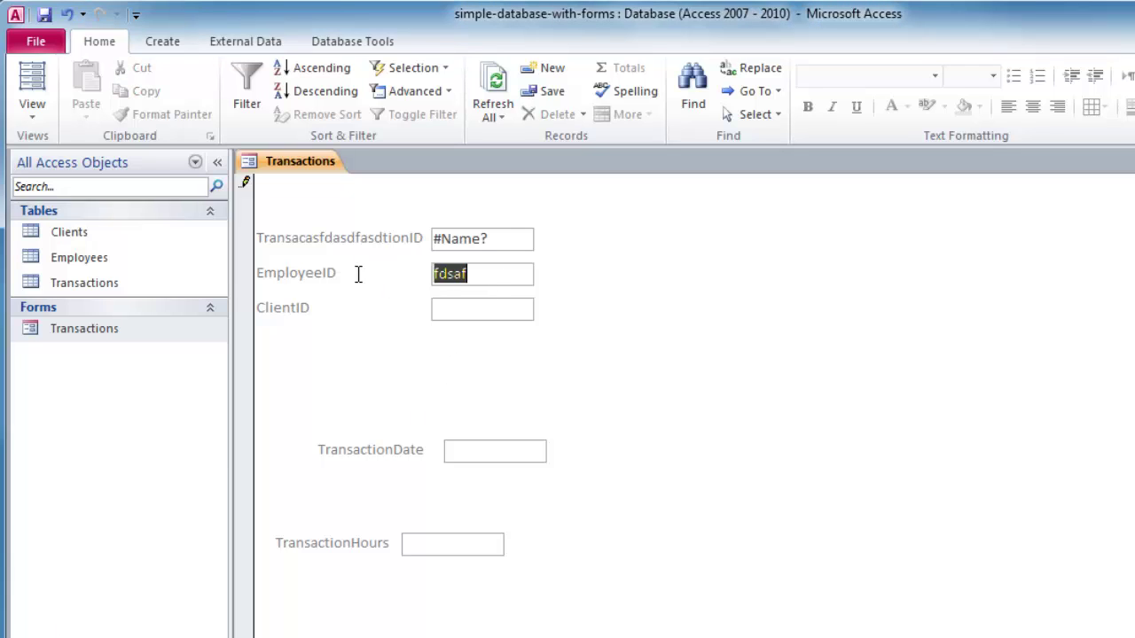
pyautogui.press('Delete')
pyautogui.moveTo(519, 243); pyautogui.dragTo(347, 234)
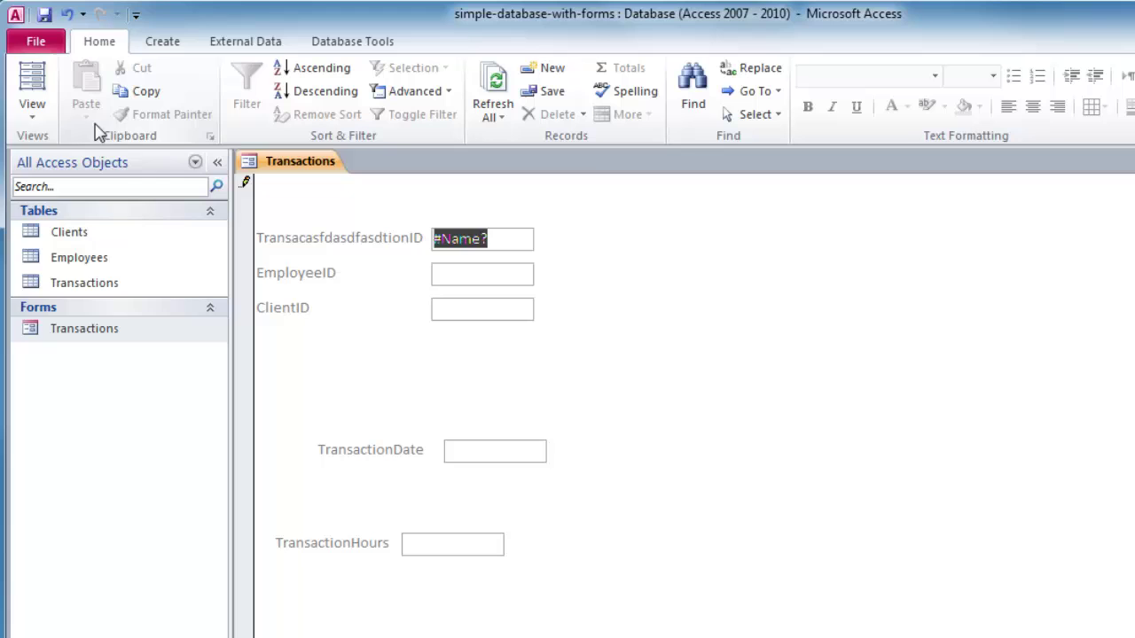
pyautogui.click(32, 93)
pyautogui.click(80, 394)
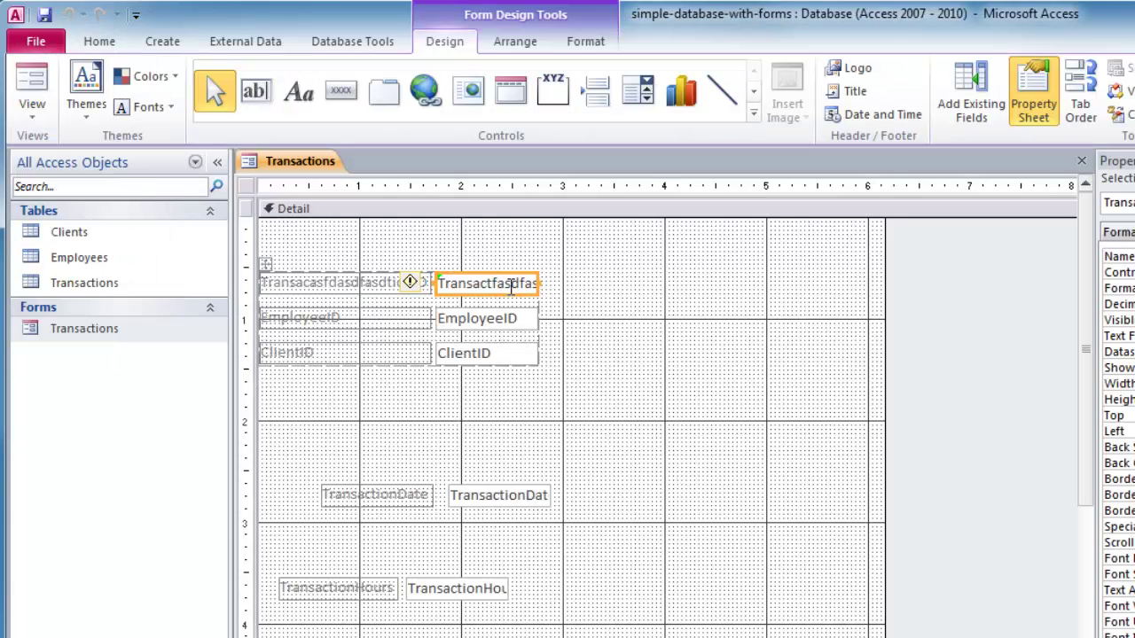
# Step: Restore the field name inside the TransactionID text box to TransactionID
pyautogui.click(494, 281)
pyautogui.moveTo(487, 282); pyautogui.dragTo(516, 282)
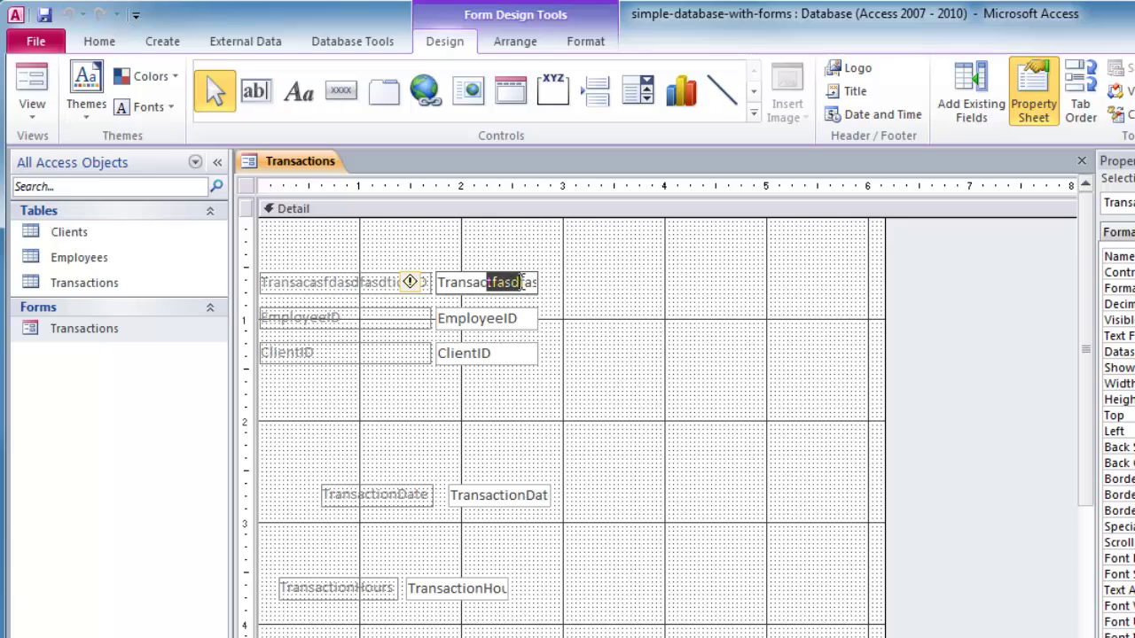
pyautogui.press('Delete')
pyautogui.press('Delete')
pyautogui.press('Delete')
pyautogui.press('Delete')
pyautogui.press('Delete')
pyautogui.press('Delete')
pyautogui.press('Delete')
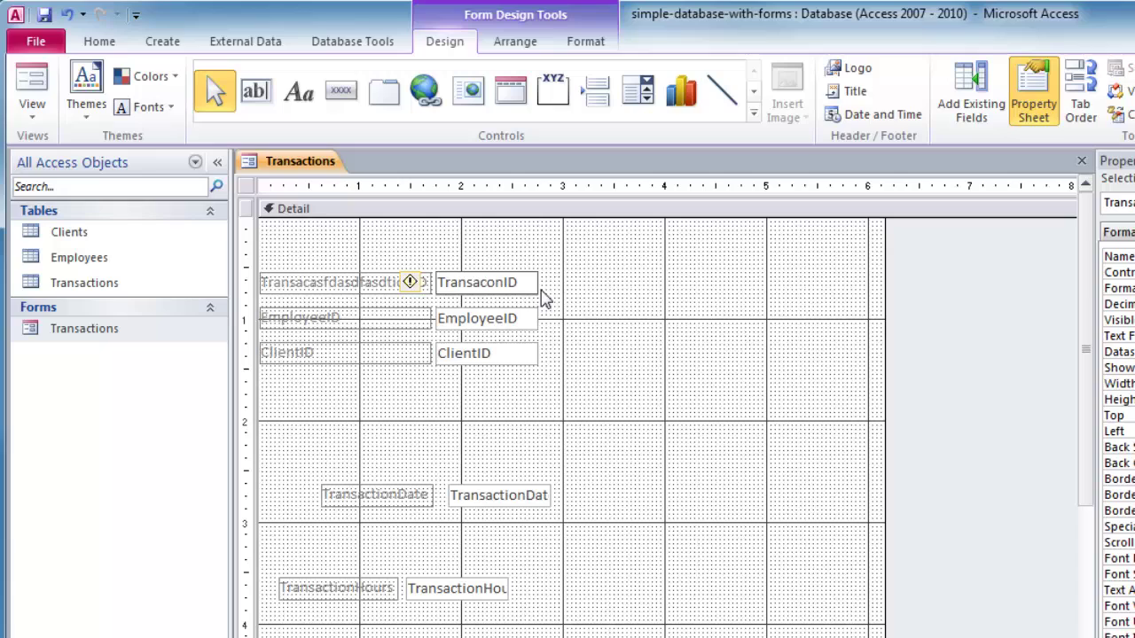
pyautogui.write('ti')
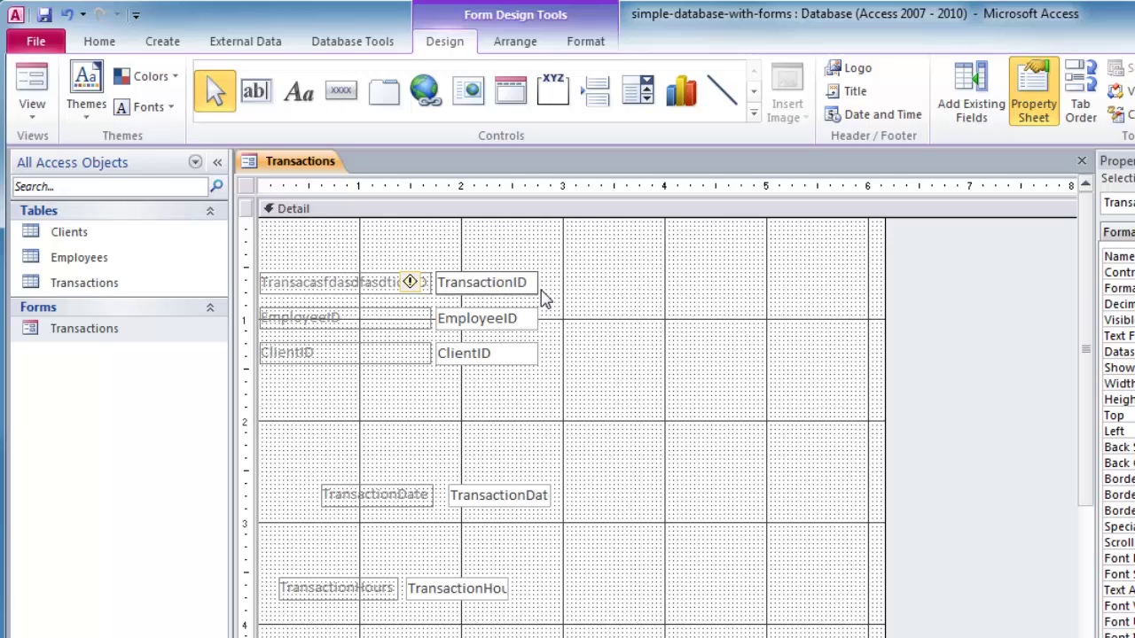
# Step: Remove the stray letters from the label beside the TransactionID text box so it reads TransacationID
pyautogui.click(363, 282)
pyautogui.click(329, 283)
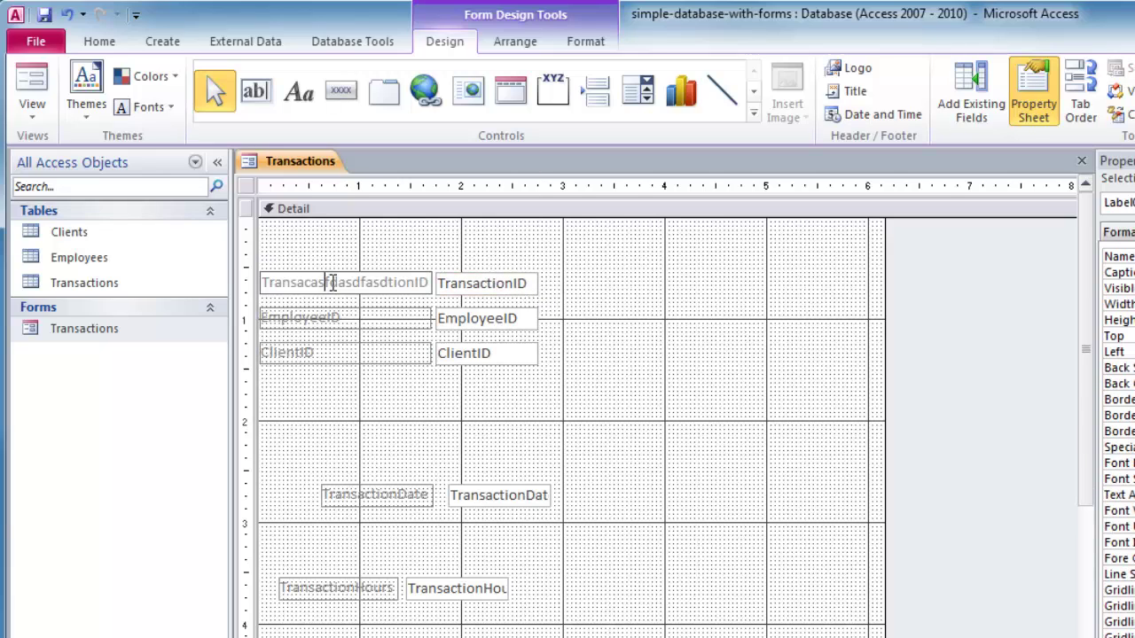
pyautogui.press('Delete')
pyautogui.press('Delete')
pyautogui.press('Delete')
pyautogui.press('Delete')
pyautogui.press('Delete')
pyautogui.press('Delete')
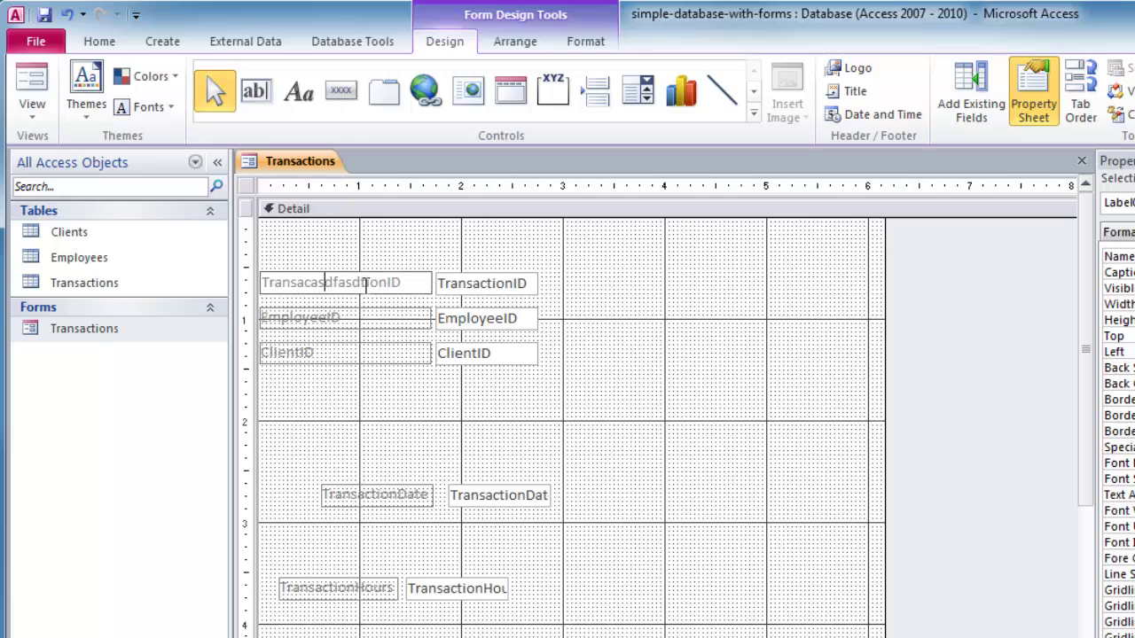
pyautogui.press('Delete')
pyautogui.press('Delete')
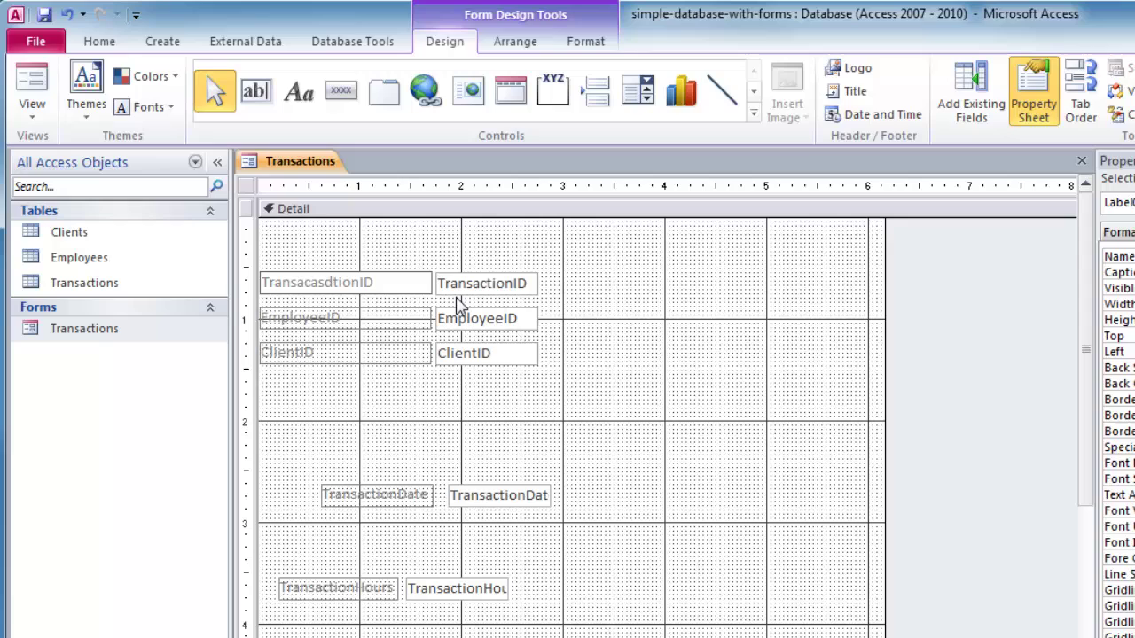
pyautogui.press('Delete')
pyautogui.press('Delete')
pyautogui.click(610, 324)
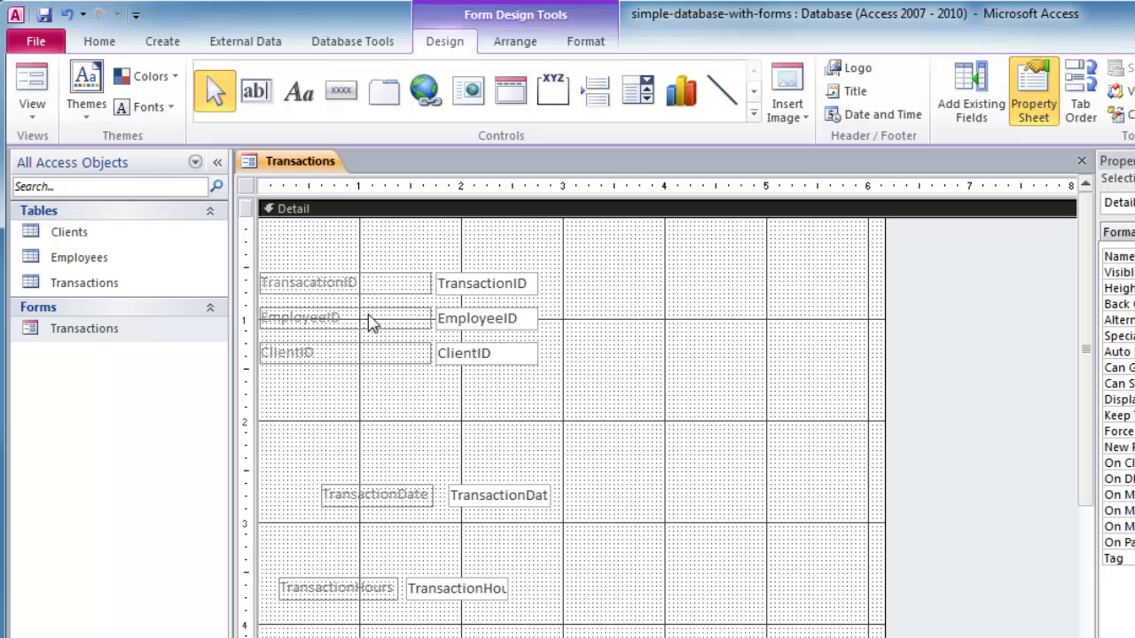
pyautogui.click(348, 289)
pyautogui.click(337, 321)
pyautogui.click(337, 352)
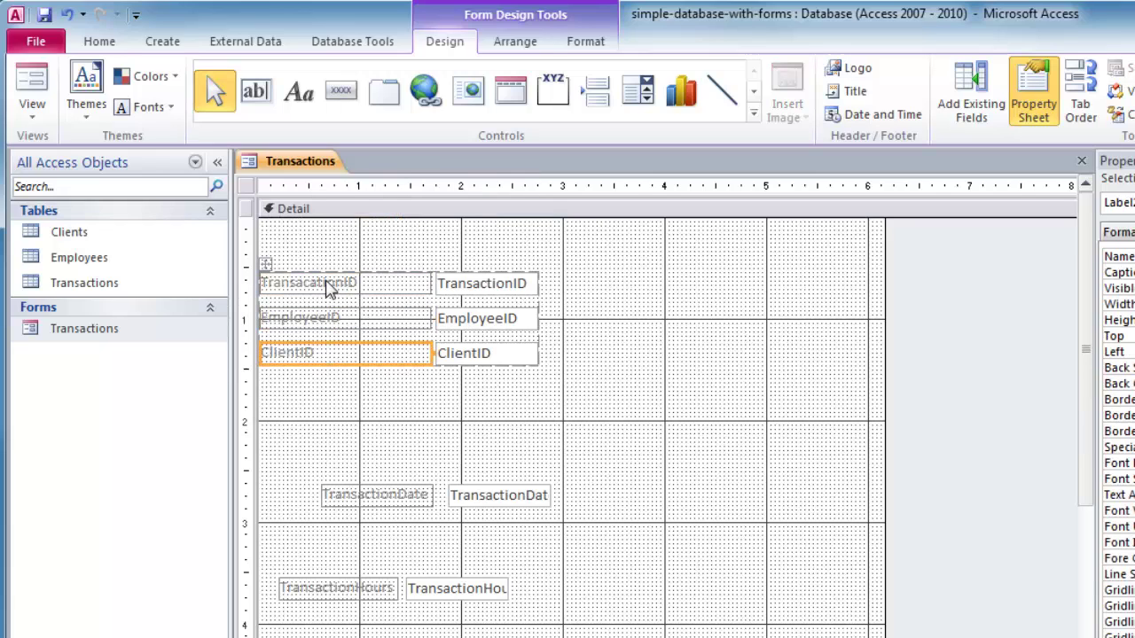
pyautogui.click(330, 293)
pyautogui.click(326, 321)
pyautogui.click(320, 354)
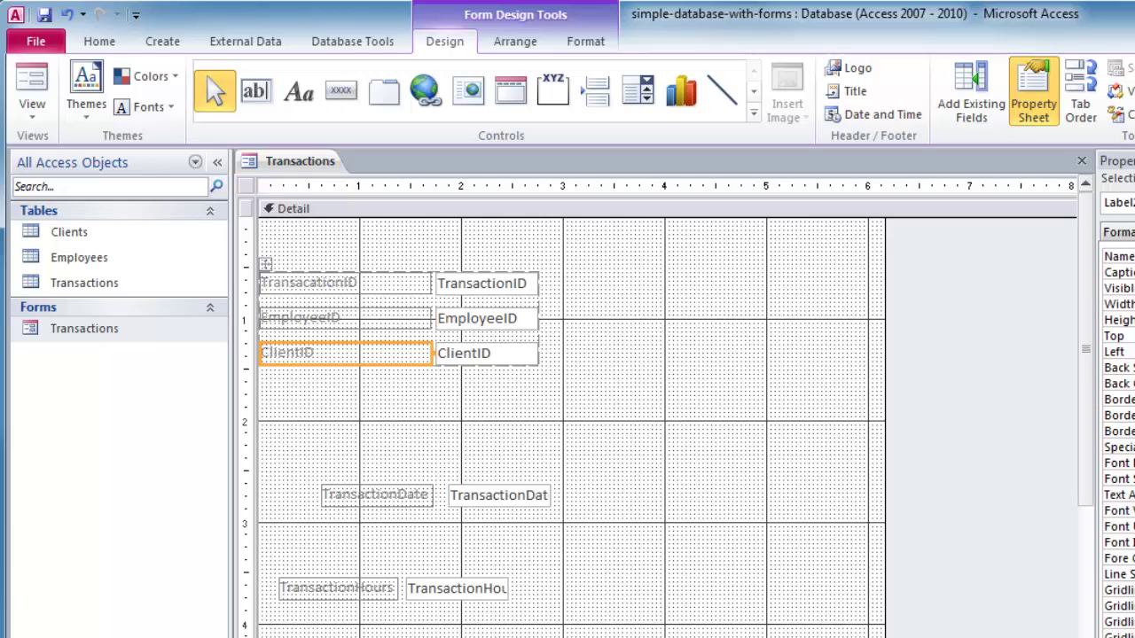
pyautogui.click(322, 285)
pyautogui.click(325, 320)
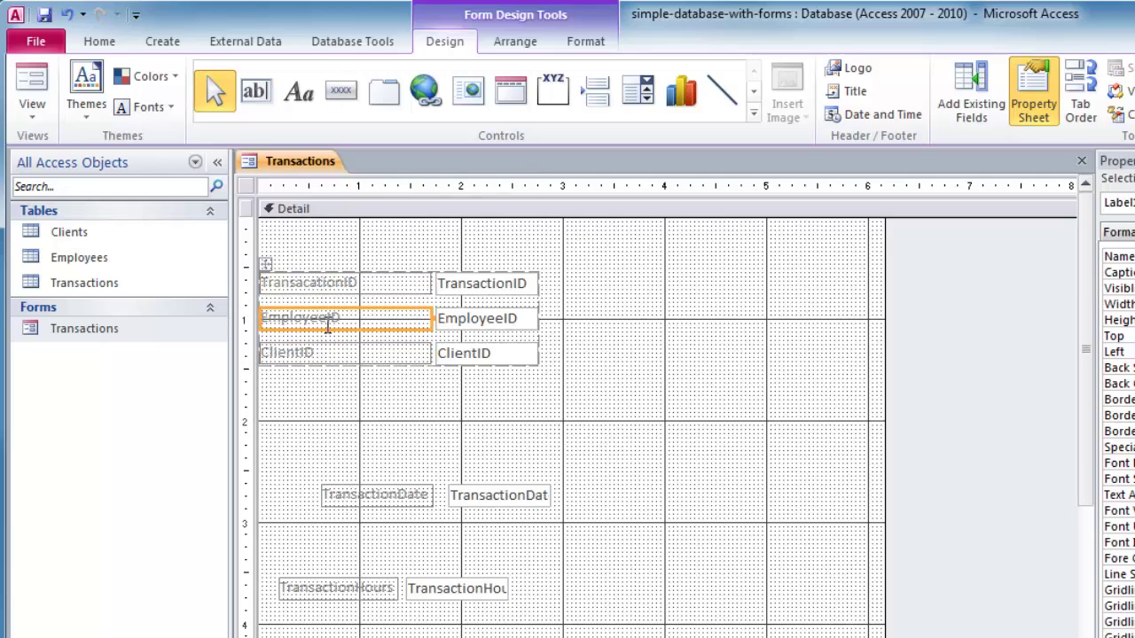
pyautogui.click(325, 356)
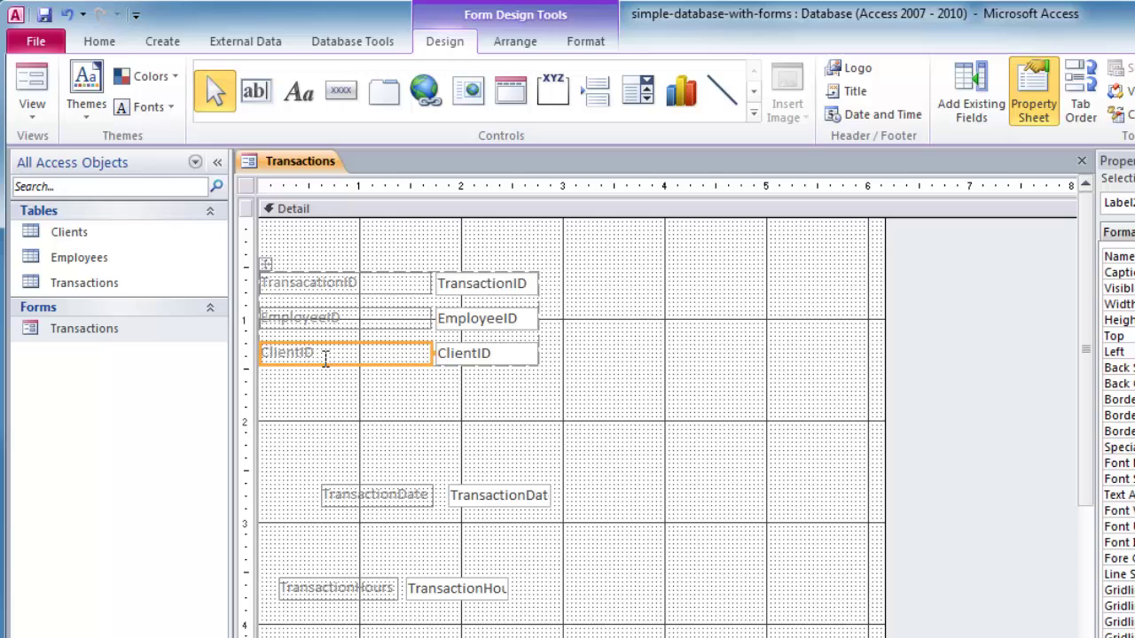
pyautogui.click(659, 390)
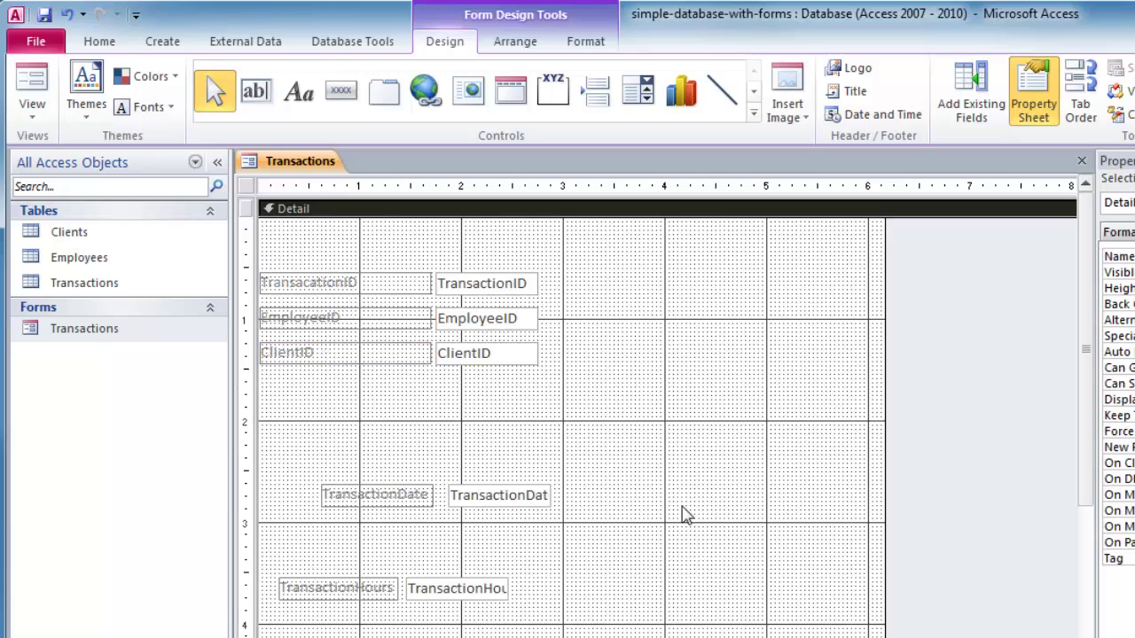
# Step: Put the TransactionDate and TransactionHours controls in a stacked layout beside the TransactionID group and display the form in Form View
pyautogui.moveTo(676, 456); pyautogui.dragTo(239, 633)
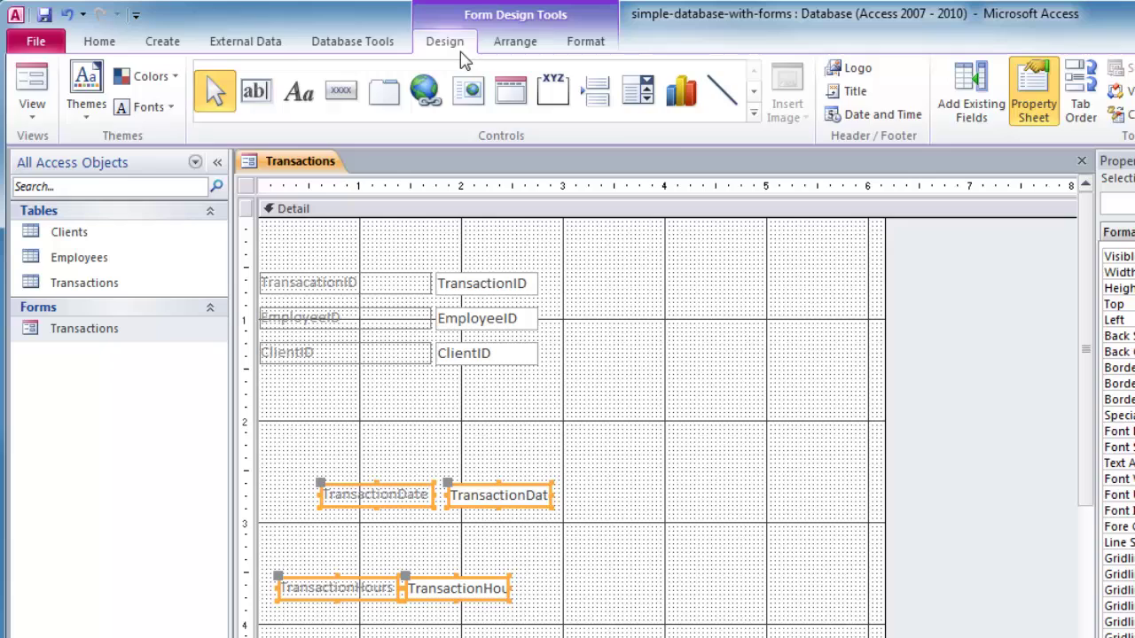
pyautogui.click(515, 41)
pyautogui.click(86, 89)
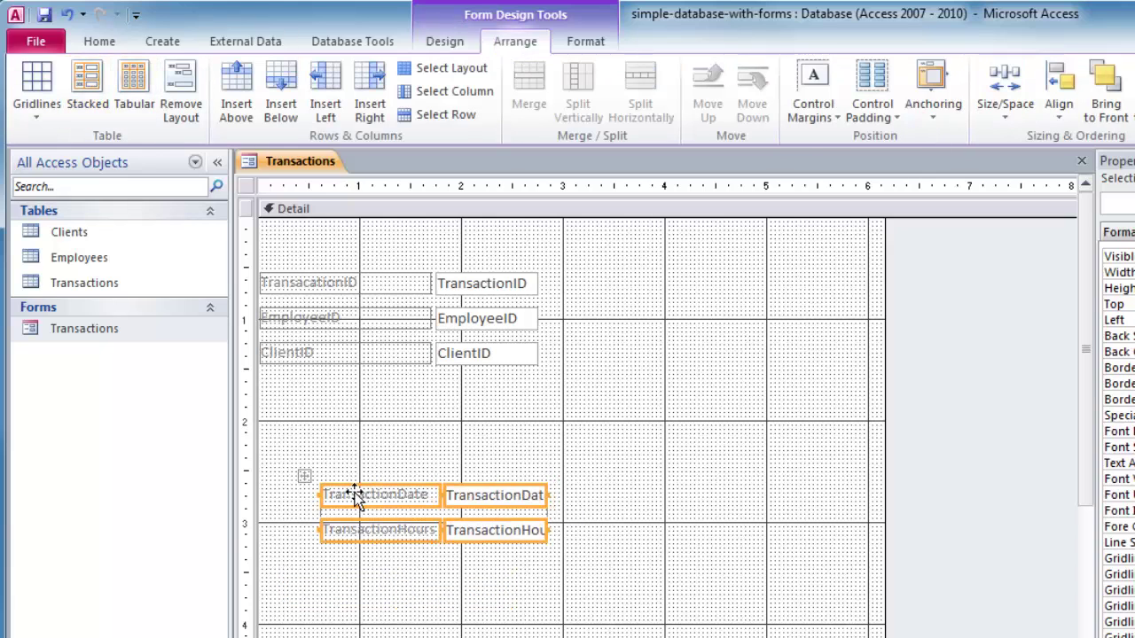
pyautogui.moveTo(405, 506); pyautogui.dragTo(656, 295)
pyautogui.click(671, 445)
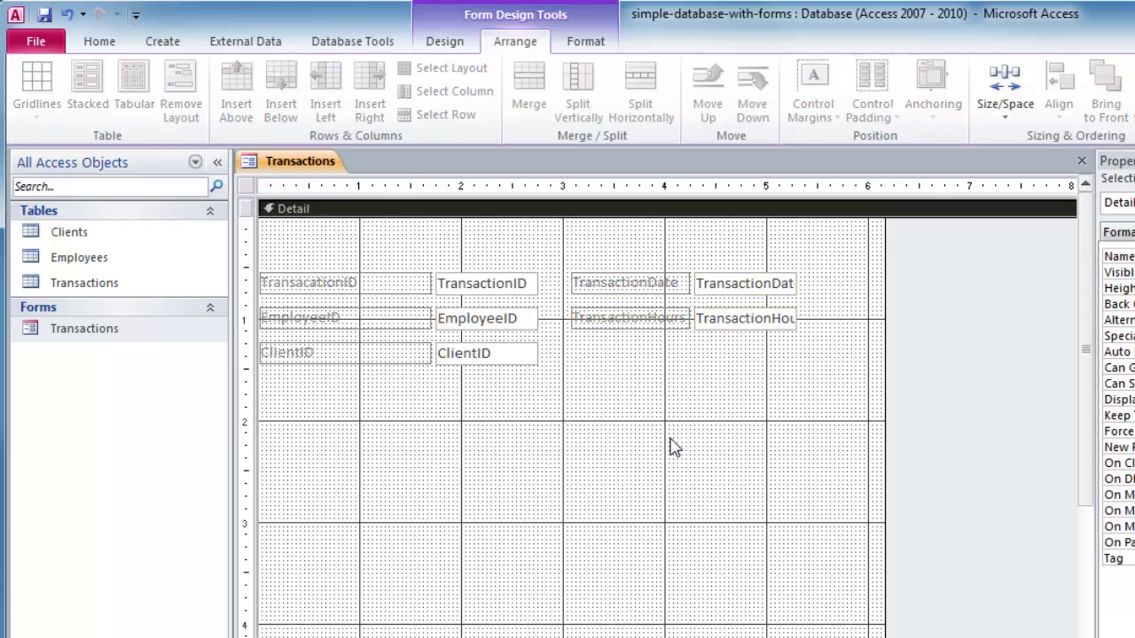
pyautogui.click(447, 46)
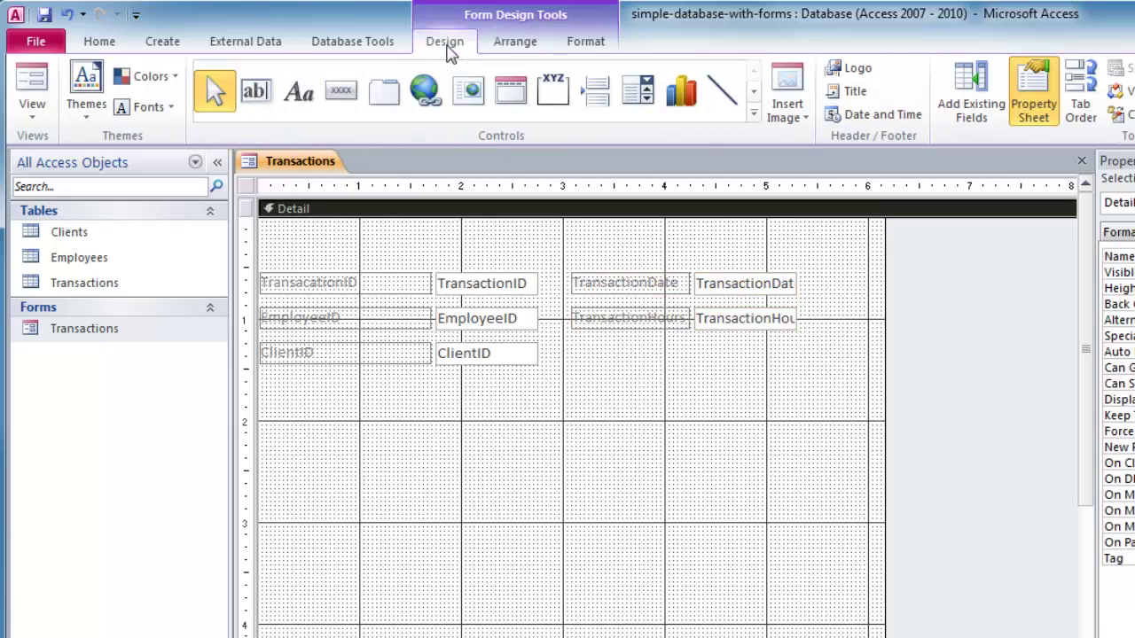
pyautogui.click(30, 85)
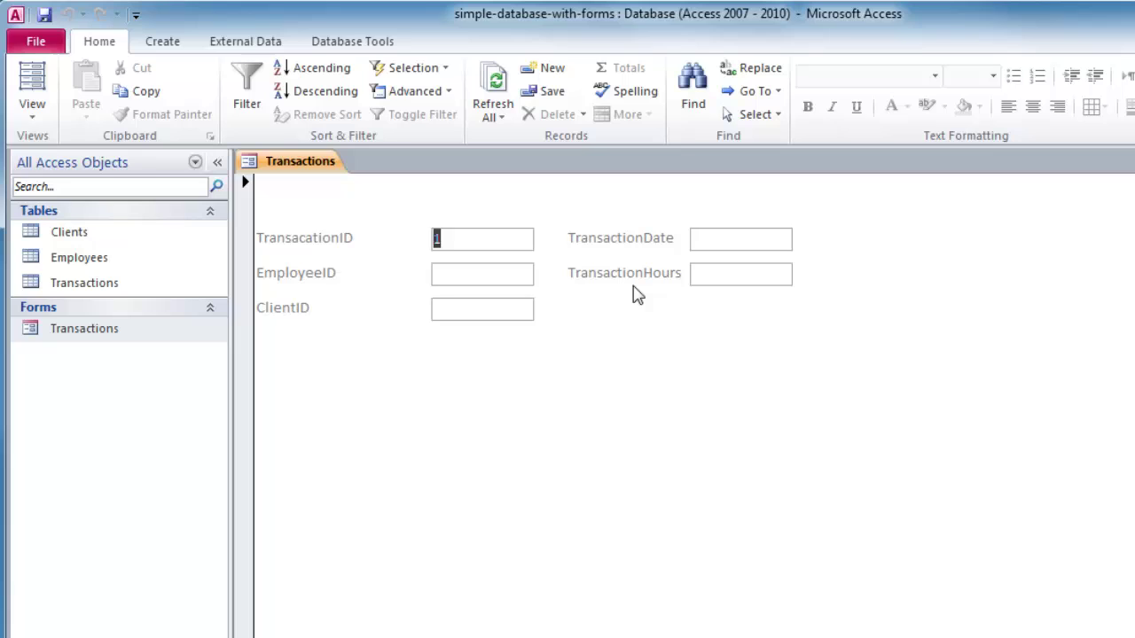
# Step: Fill in the first record with EmployeeID A, ClientID M, TransactionDate 2/2/13 and TransactionHours 7
pyautogui.press('Tab')
pyautogui.write('A')
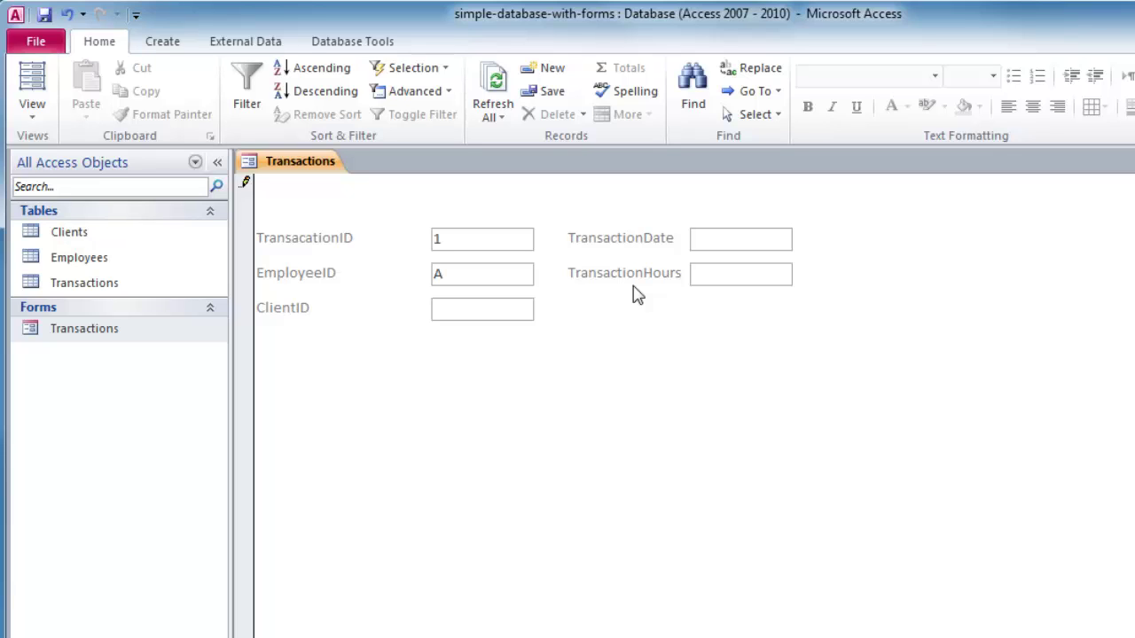
pyautogui.press('Tab')
pyautogui.write('M')
pyautogui.press('Tab')
pyautogui.write('2/2/12')
pyautogui.press('BackSpace')
pyautogui.write('3')
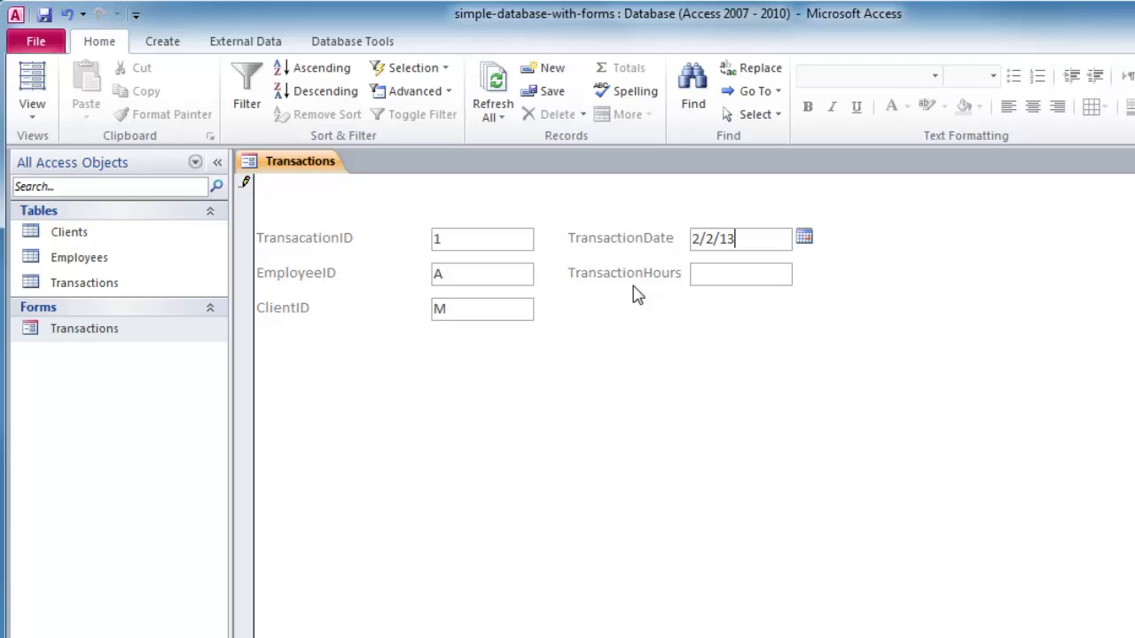
pyautogui.press('Tab')
pyautogui.write('7')
pyautogui.press('Tab')
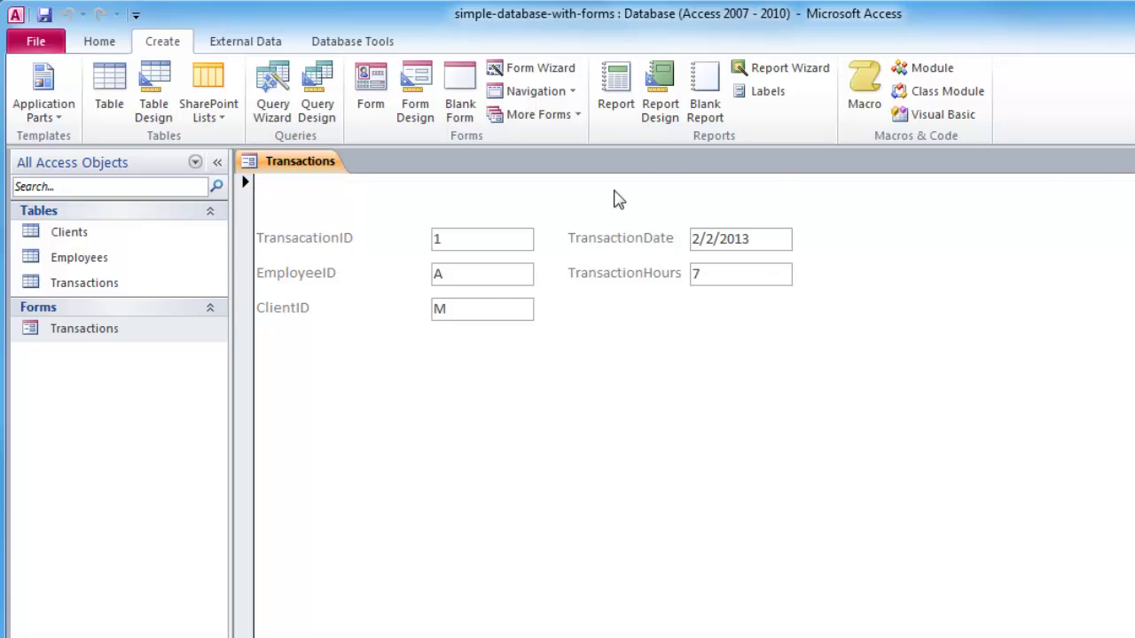
# Step: Review the records in the Transactions table, close it, and browse through the records in the Transactions form
pyautogui.doubleClick(67, 285)
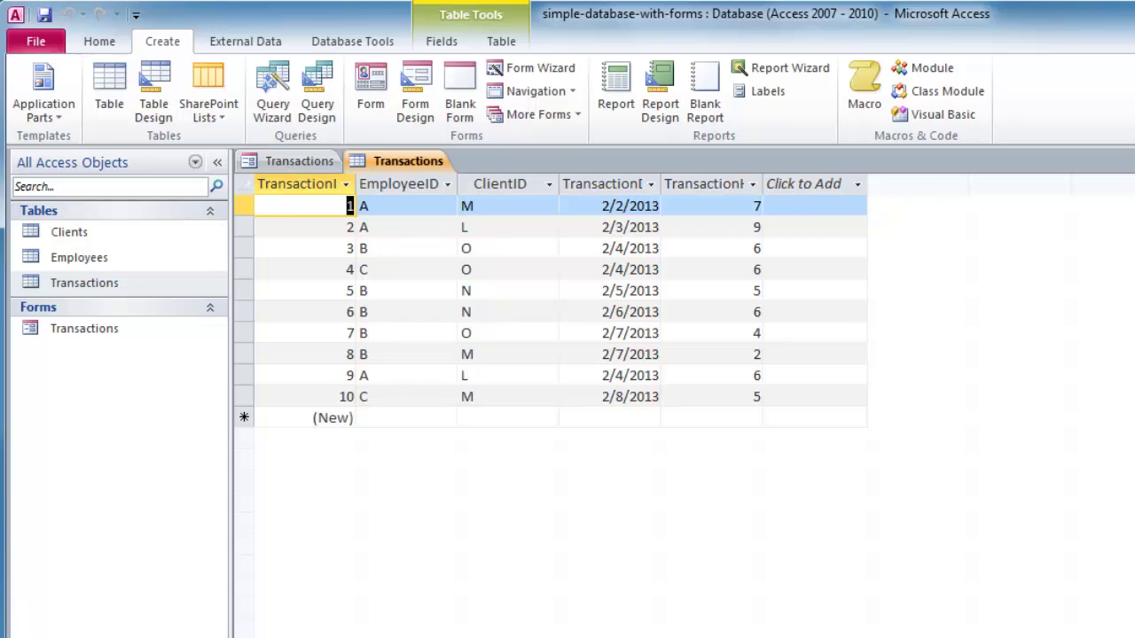
pyautogui.hotkey('ctrl', 'w')
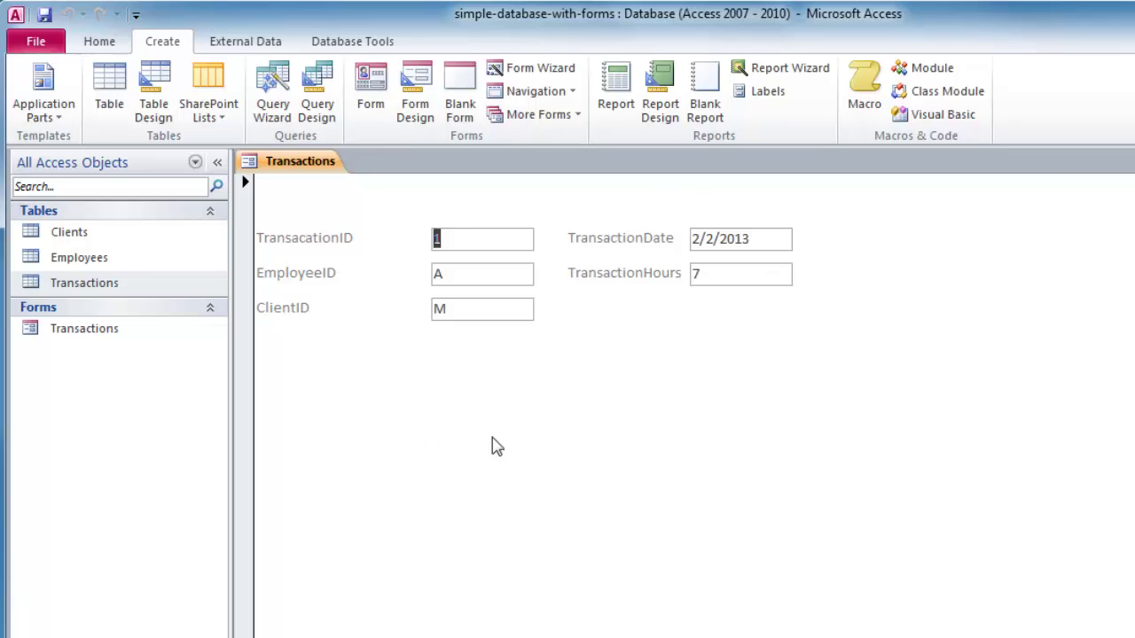
pyautogui.scroll(-3, 529, 519)
pyautogui.scroll(-5, 528, 520)
pyautogui.scroll(3, 523, 275)
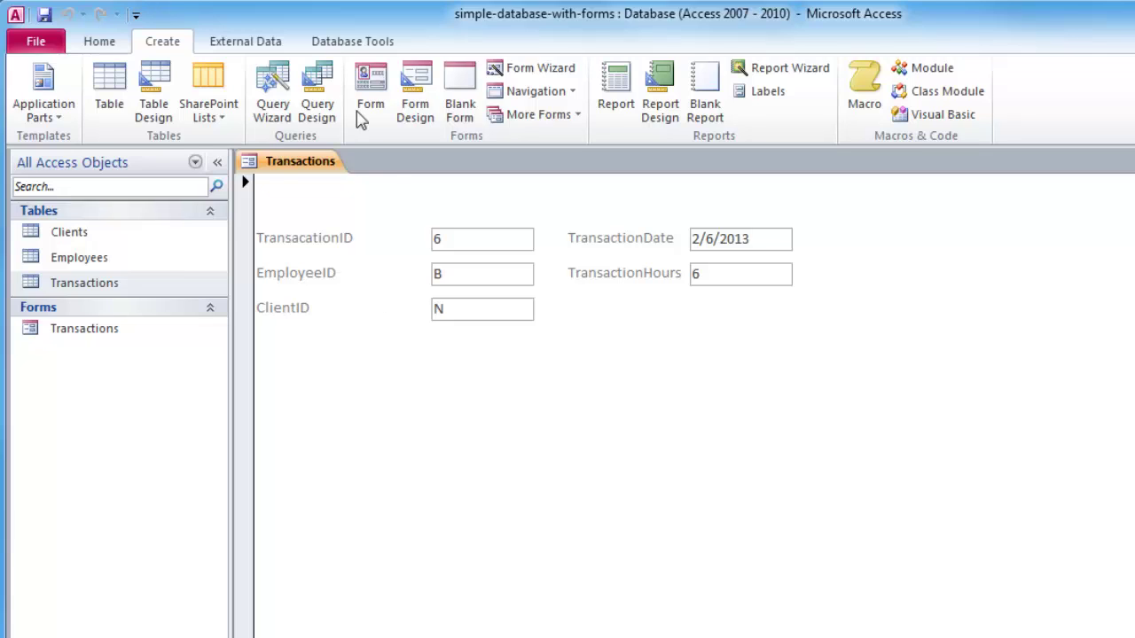
# Step: Open the Transactions table in Design View as read-only
pyautogui.doubleClick(69, 283)
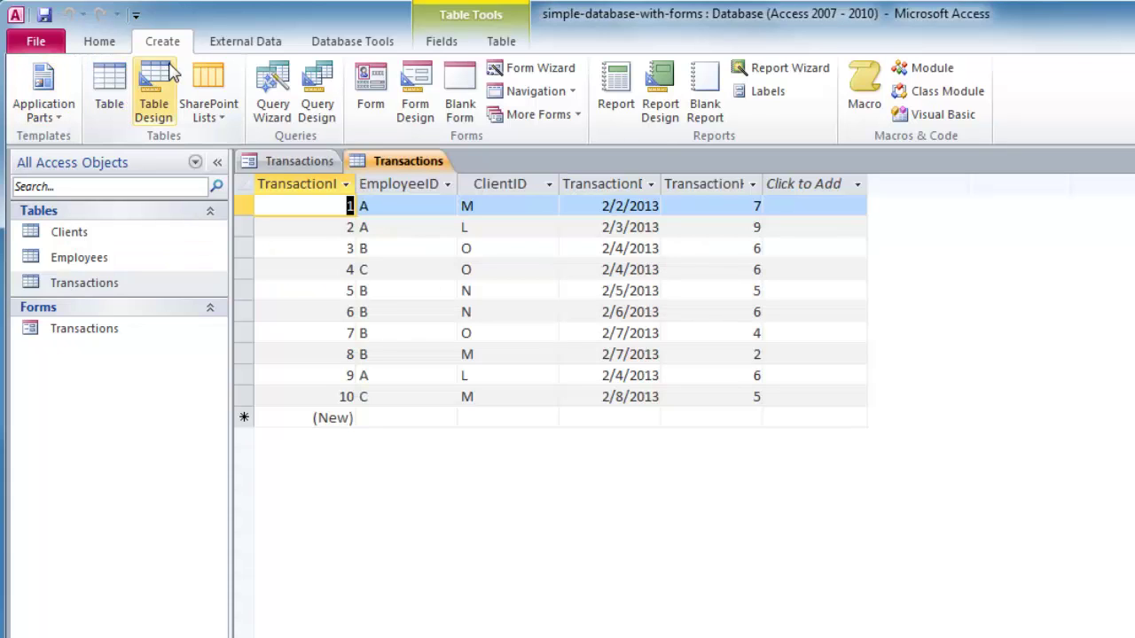
pyautogui.click(105, 42)
pyautogui.click(34, 92)
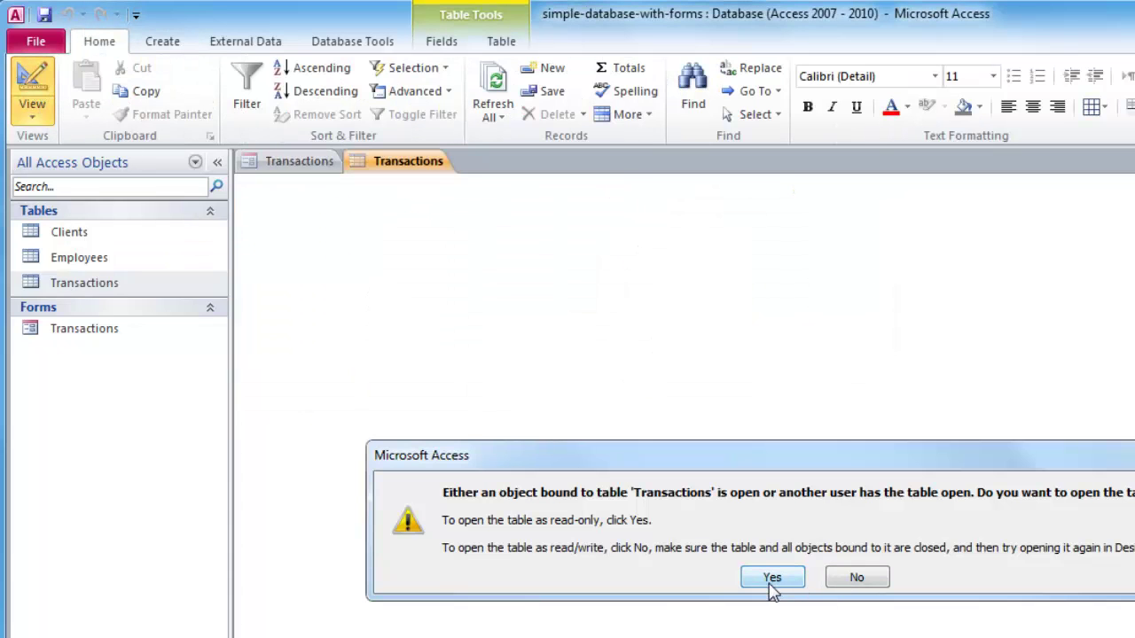
pyautogui.click(795, 577)
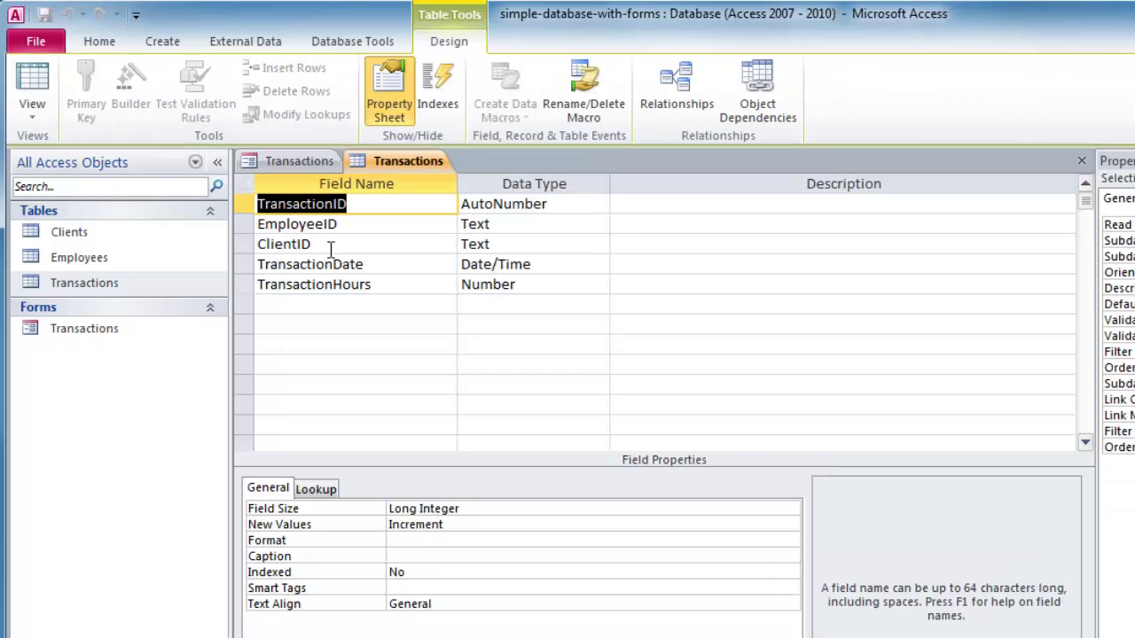
# Step: Examine the data type choices for the EmployeeID field and close the Transactions table
pyautogui.click(507, 226)
pyautogui.click(599, 224)
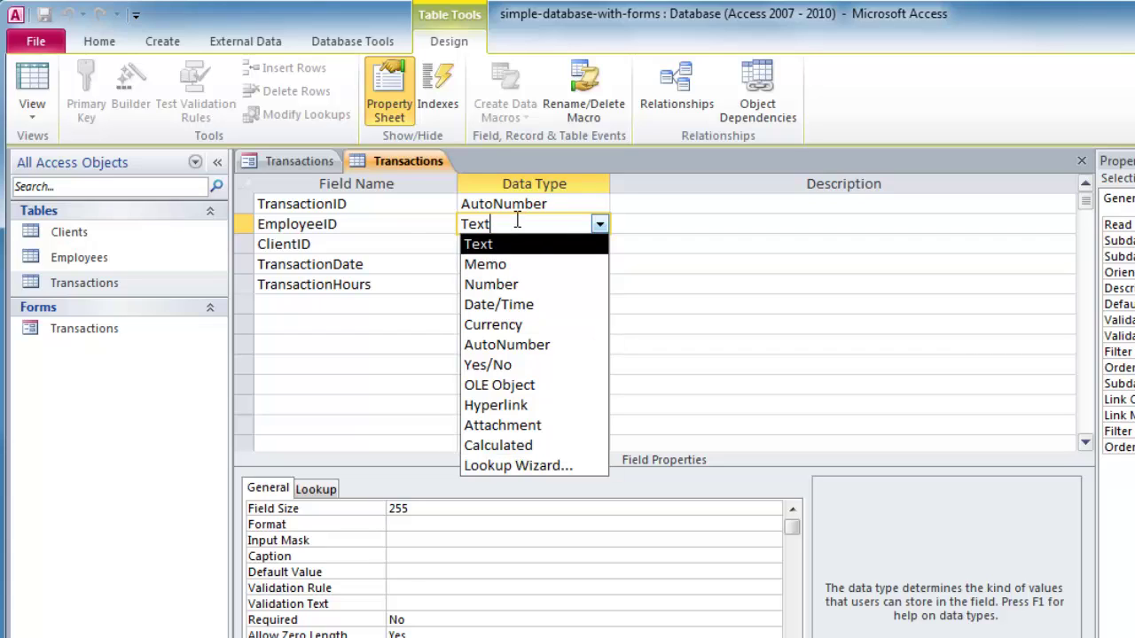
pyautogui.click(410, 224)
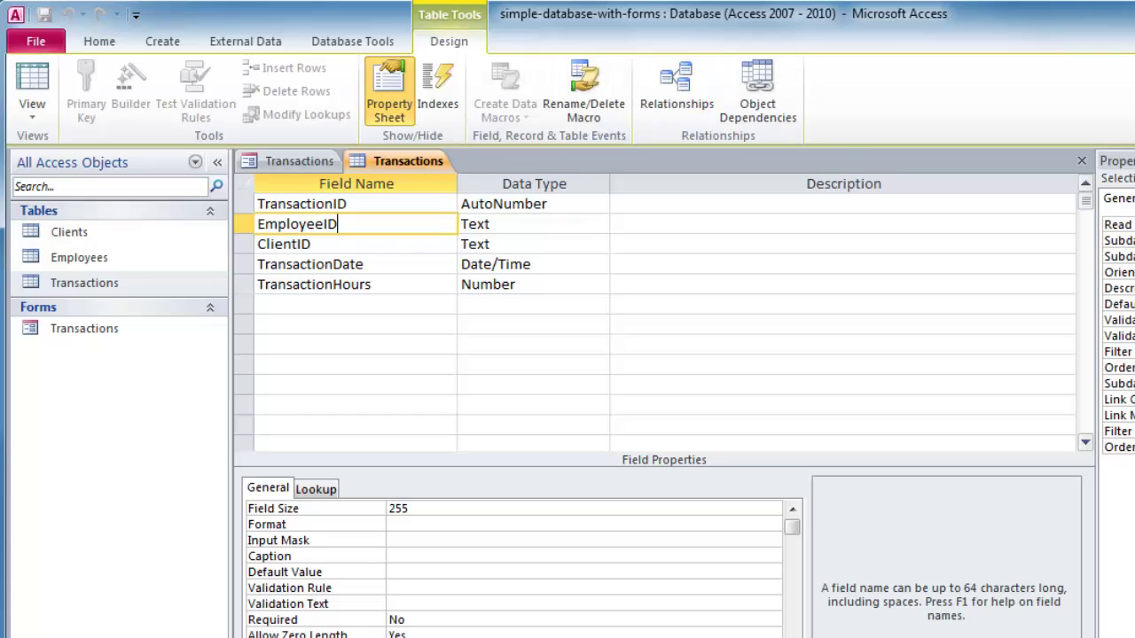
pyautogui.press('F4')
pyautogui.hotkey('ctrl', 'w')
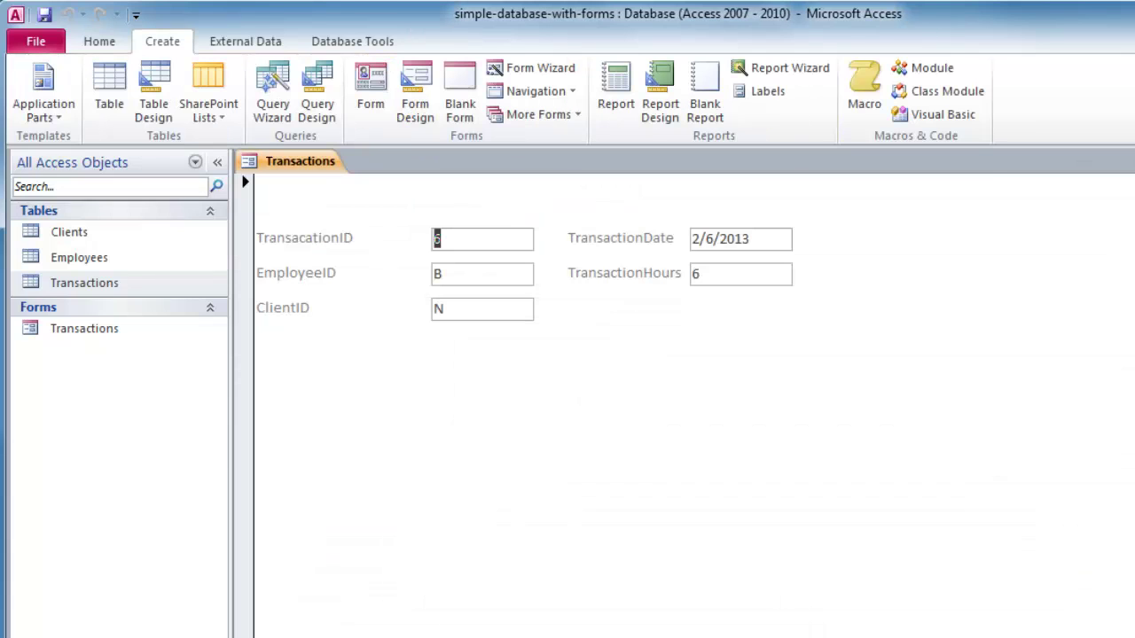